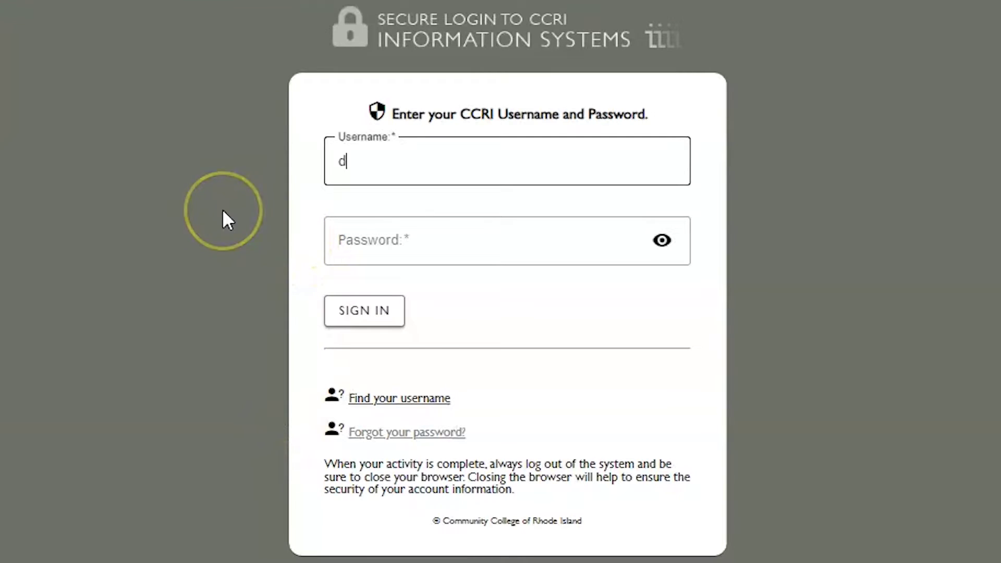
Step: Sign in to CCRI Secure Login with the account username and password, approving the Duo push
key(Tab)
text(••••••••••••••)
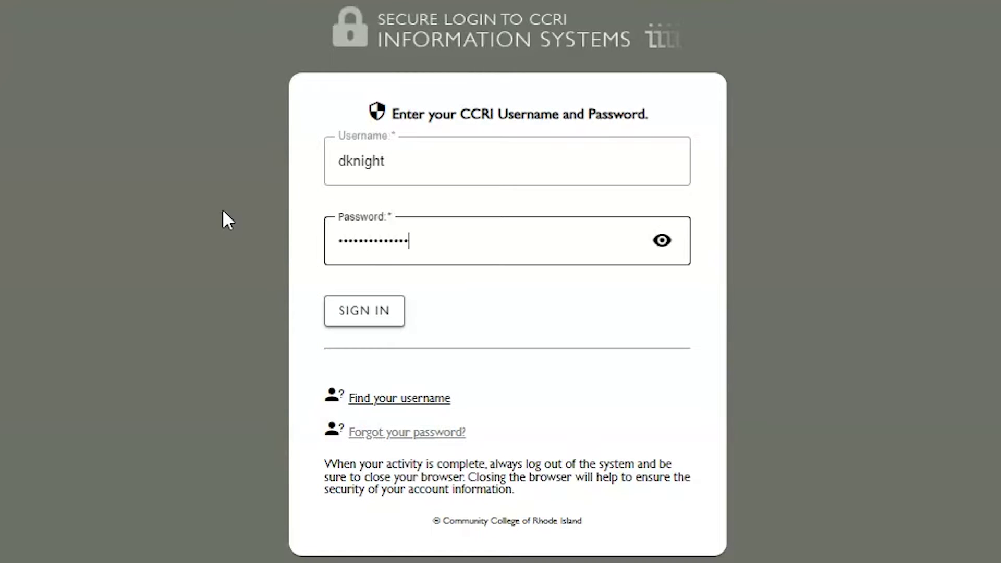
click(364, 312)
click(193, 258)
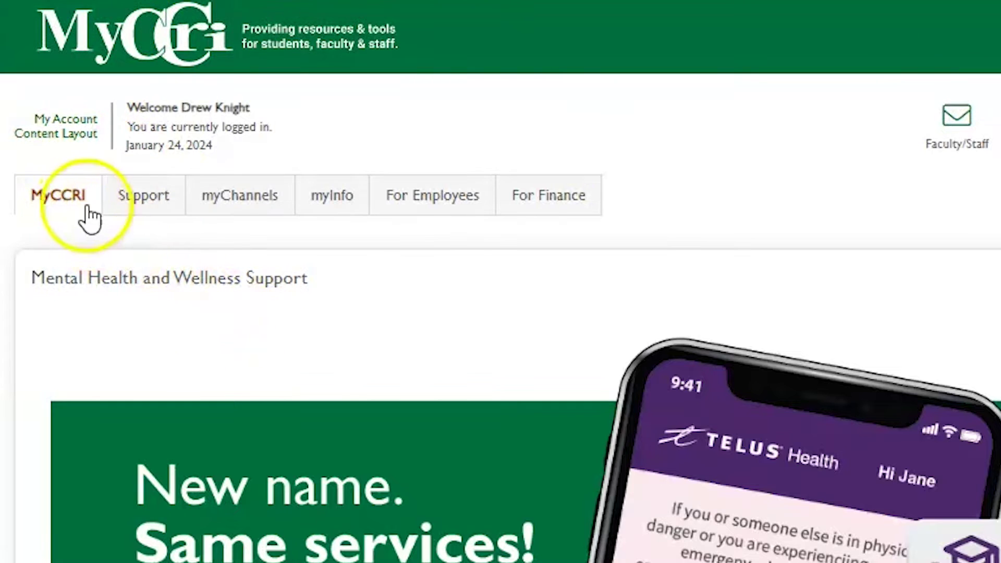
Step: Go to For Finance, launch the Finance Dashboard, and open My Requisitions
click(541, 209)
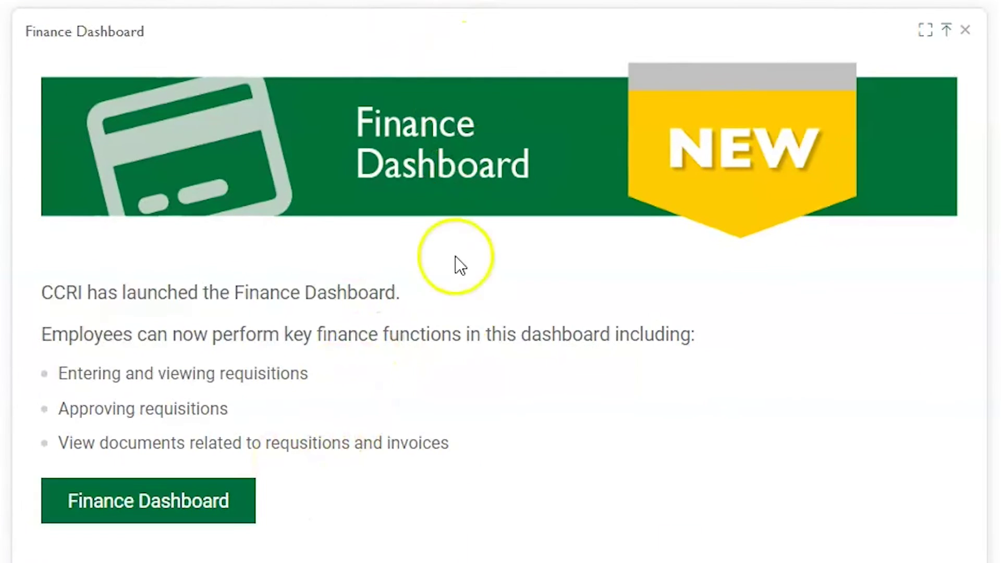
click(144, 507)
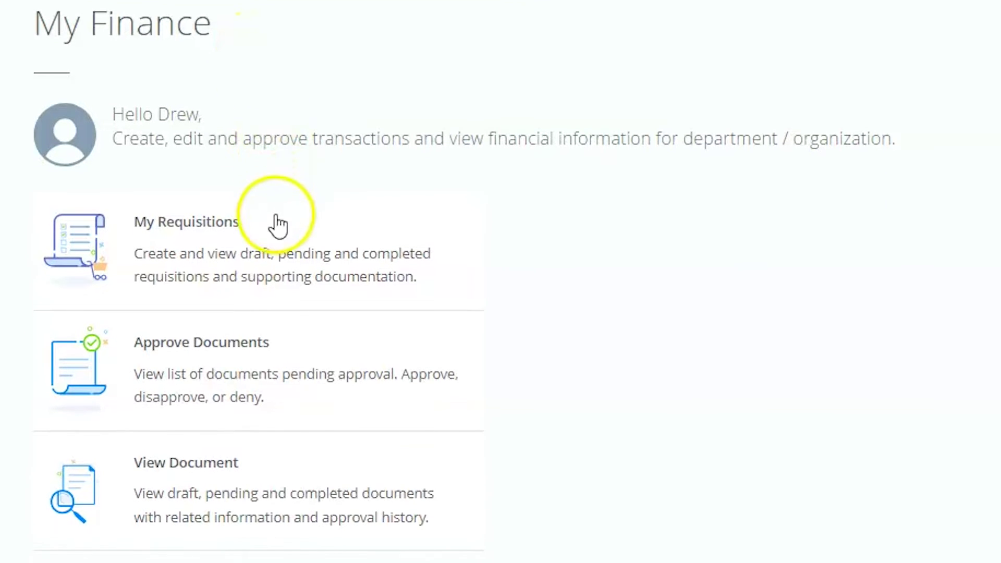
click(263, 256)
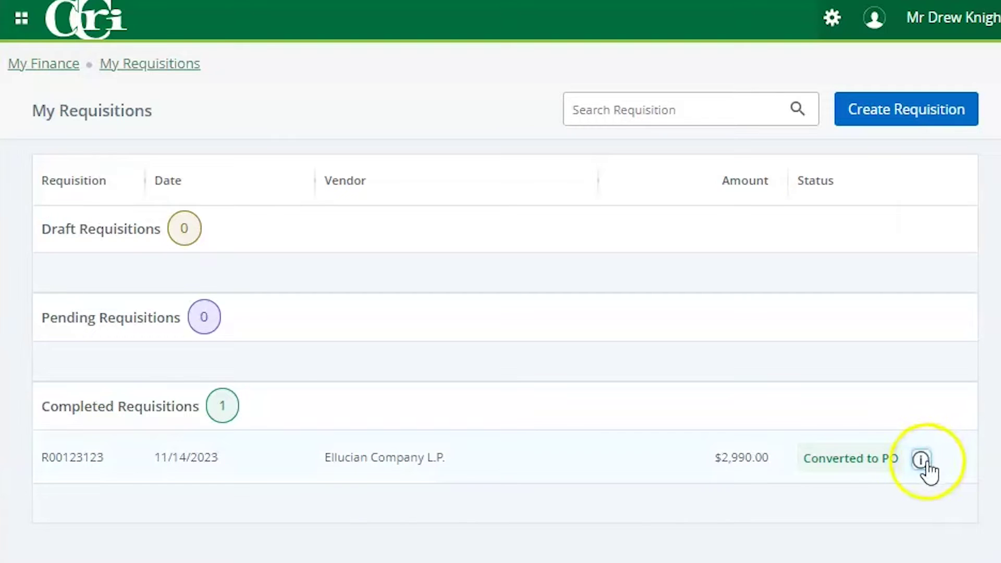
Step: Review requisition R00123123's details, dismiss the copy prompt, and start a new requisition
click(849, 472)
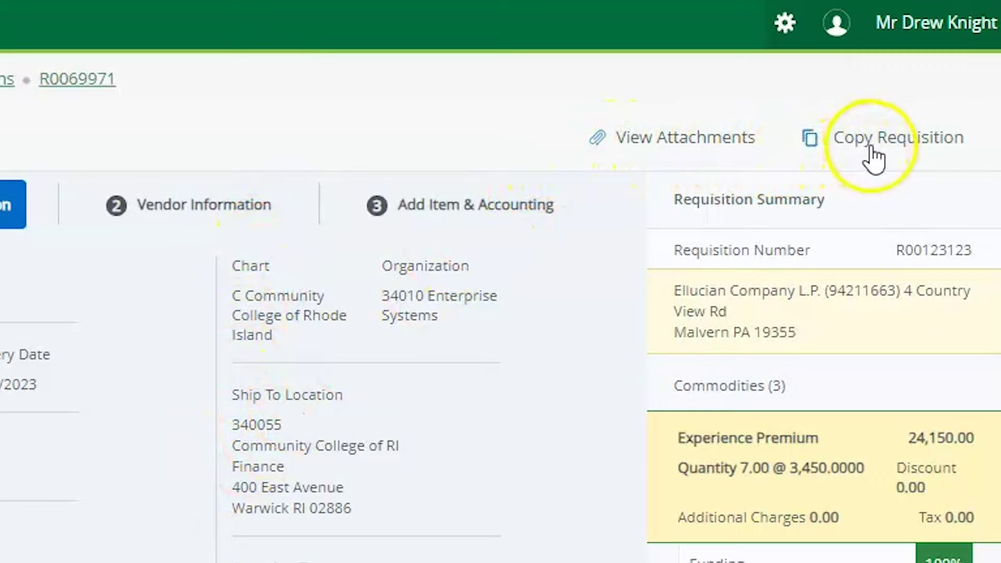
click(870, 149)
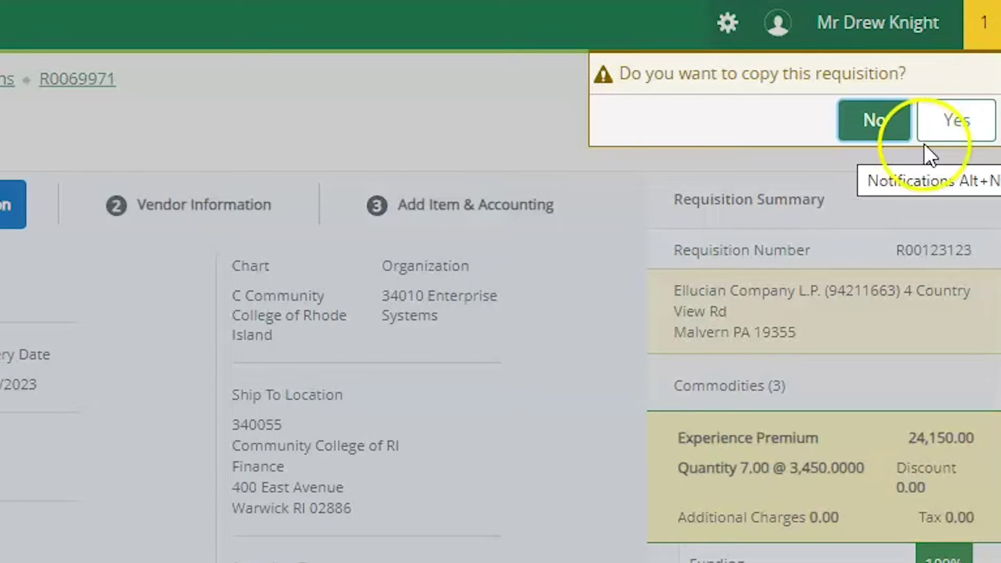
click(963, 130)
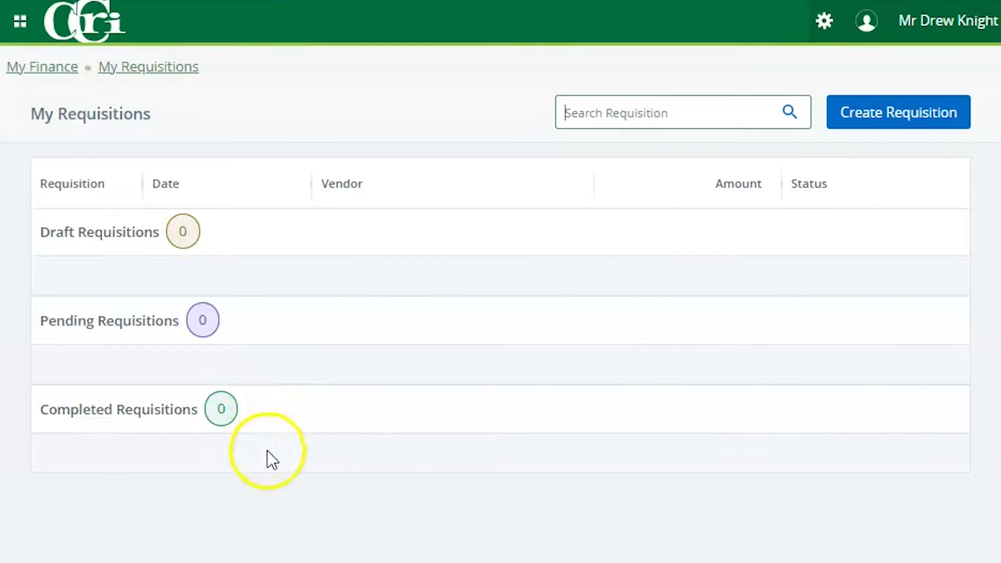
click(893, 121)
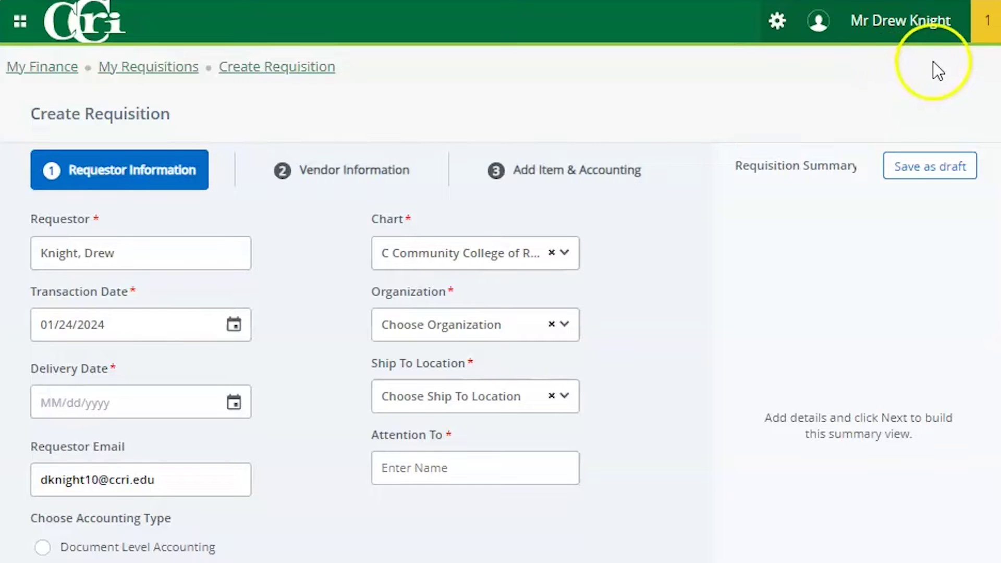
Step: Set the requisition's delivery date to 02/05/2024 using the calendar
scroll(886, 66, down, 2)
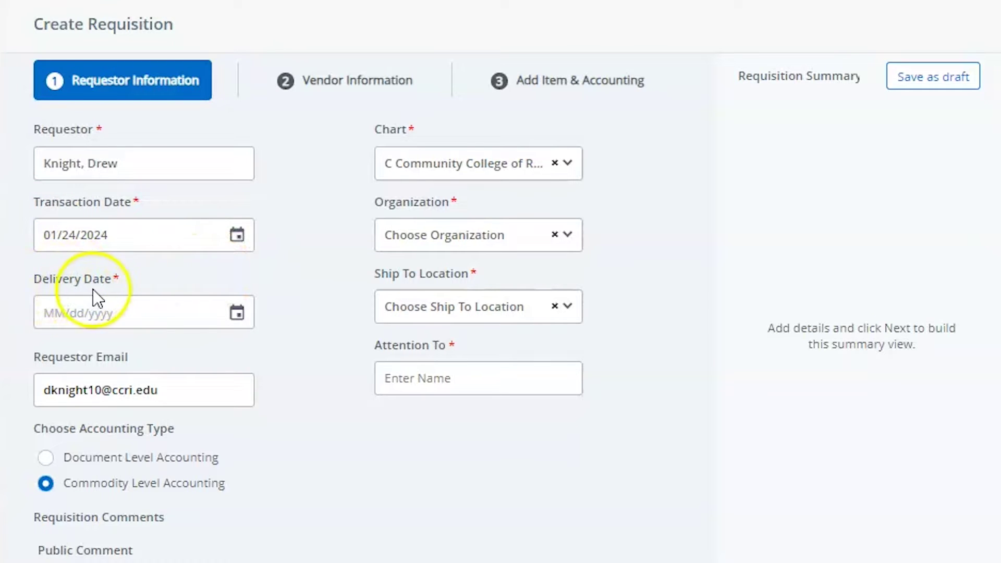
click(237, 313)
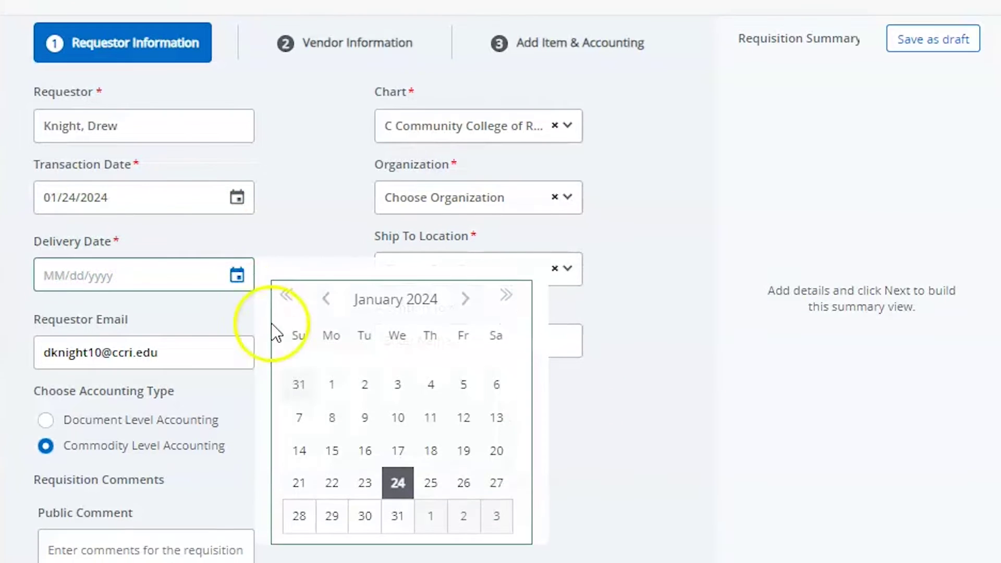
click(466, 299)
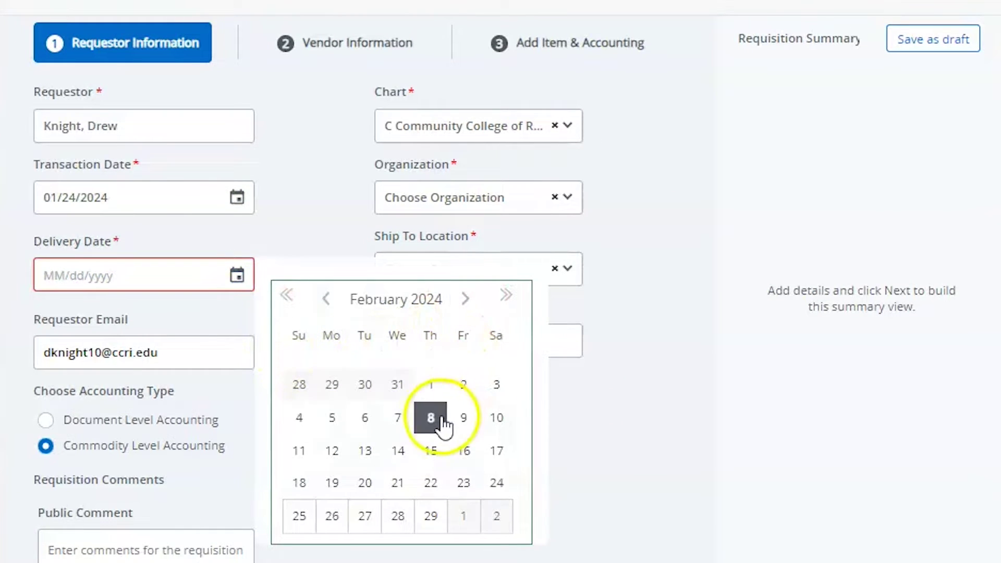
click(332, 417)
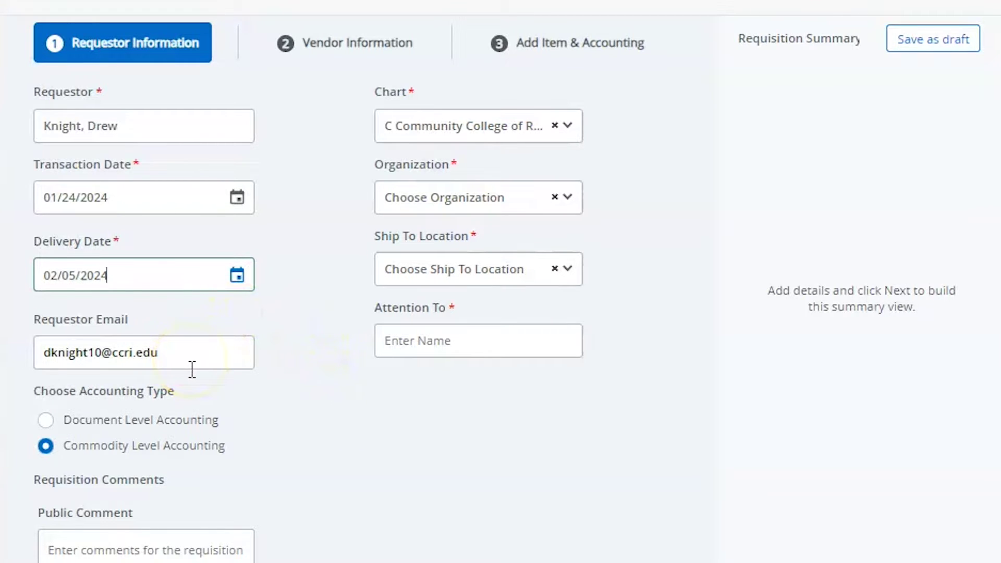
Step: Leave the public comment empty and choose Community College of Rhode Island as the chart
scroll(192, 369, down, 3)
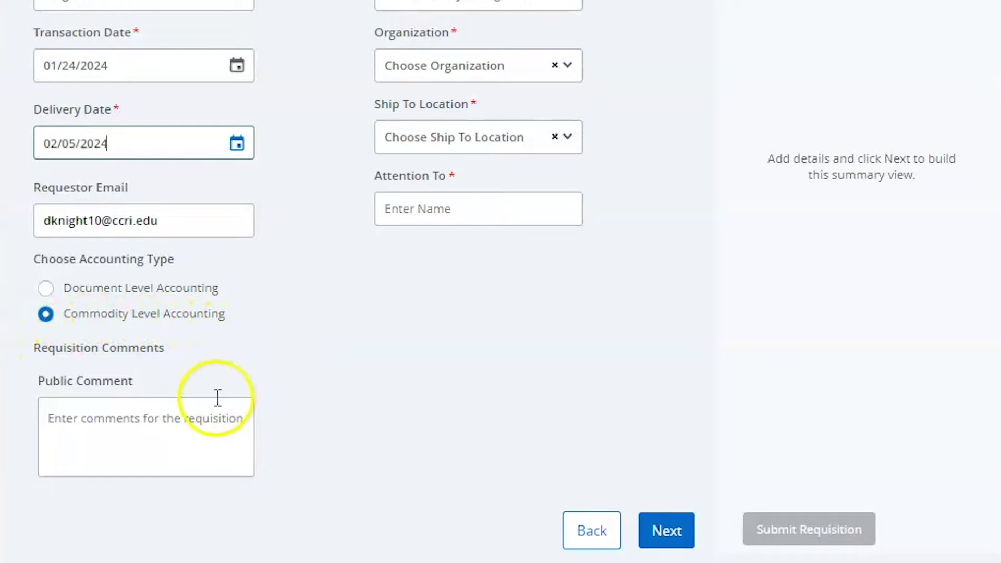
click(187, 414)
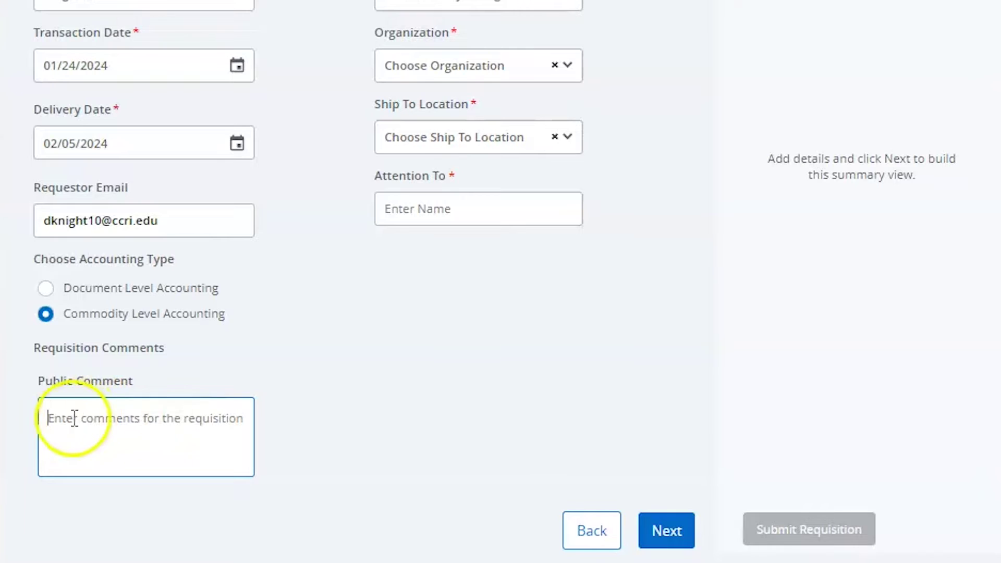
text(Previously Document Text)
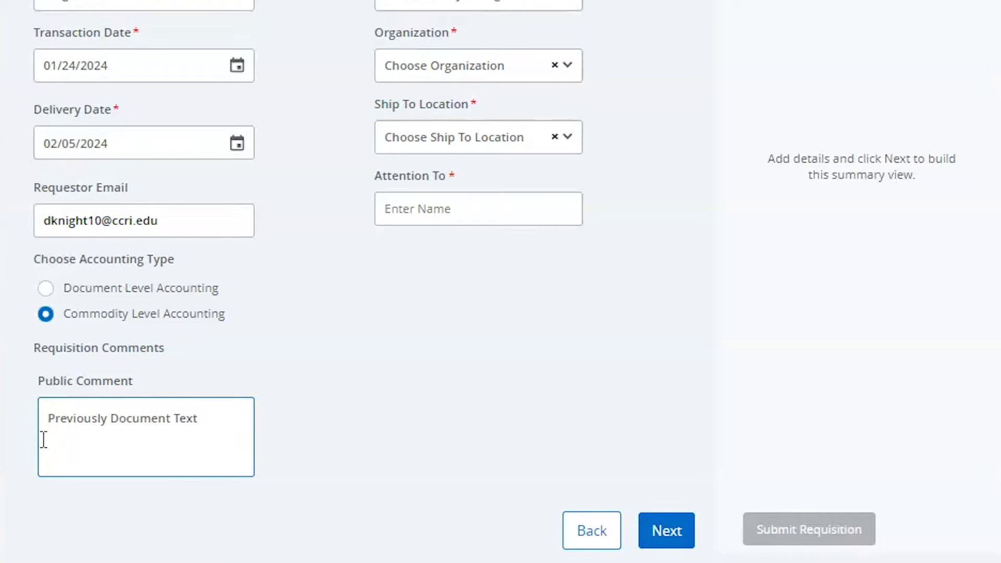
key(ctrl+a)
key(BackSpace)
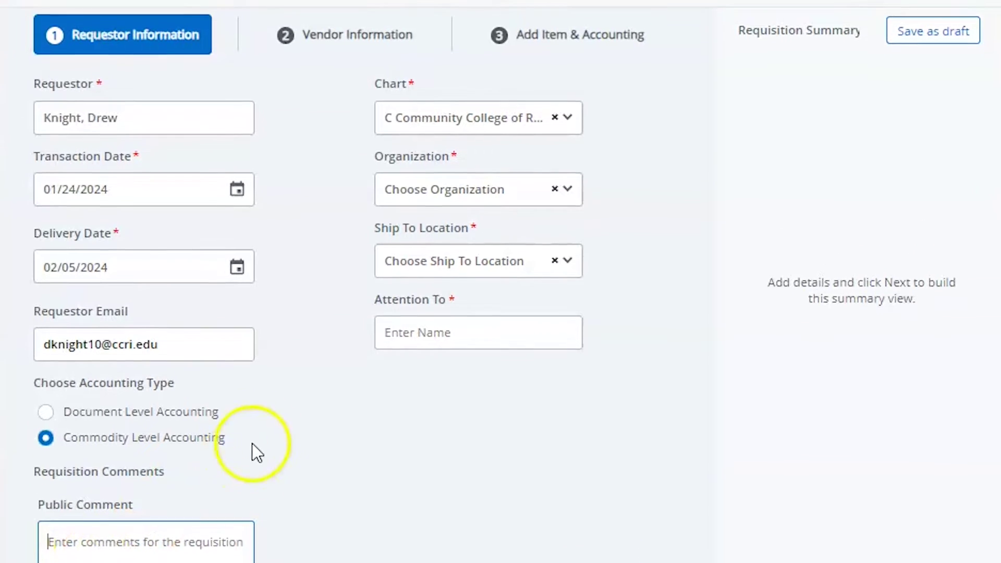
click(483, 127)
click(441, 181)
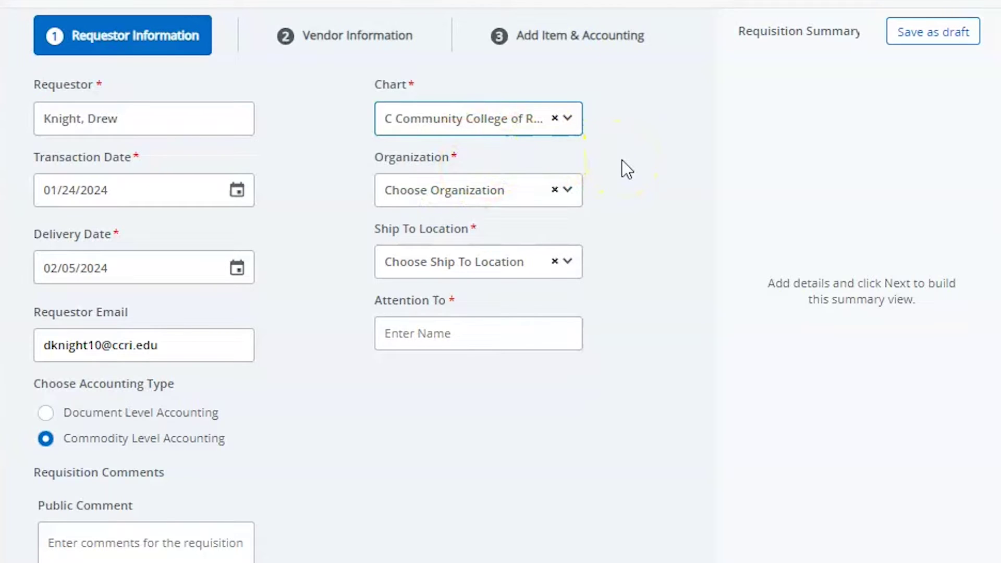
Step: Set organization 30005 and ship-to location 300055
click(463, 202)
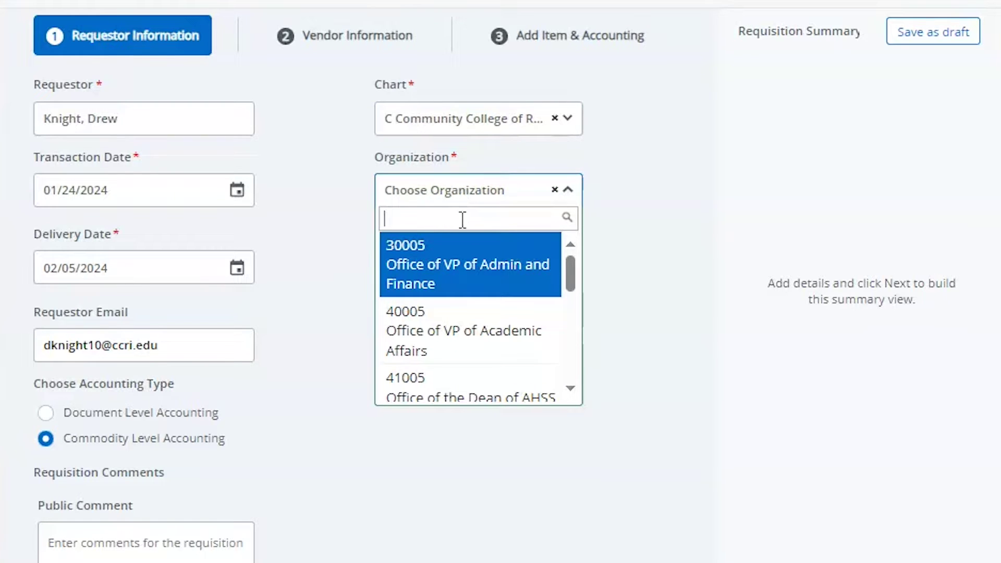
text(30005)
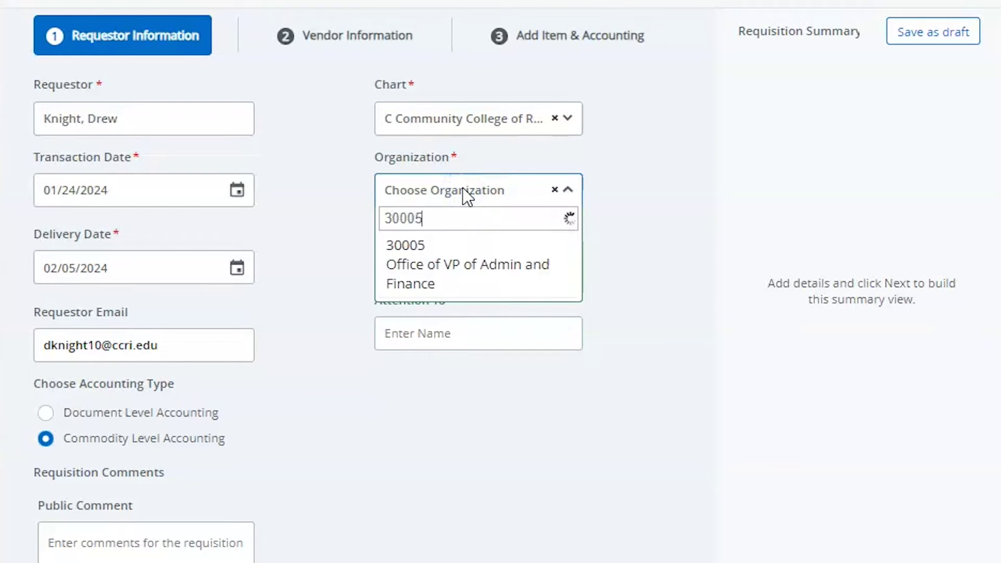
click(436, 254)
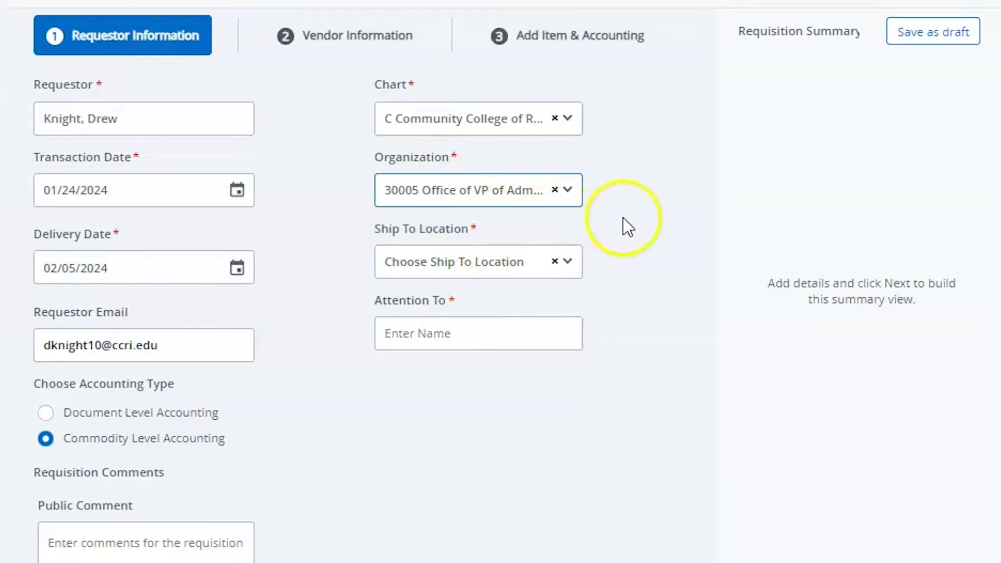
click(502, 272)
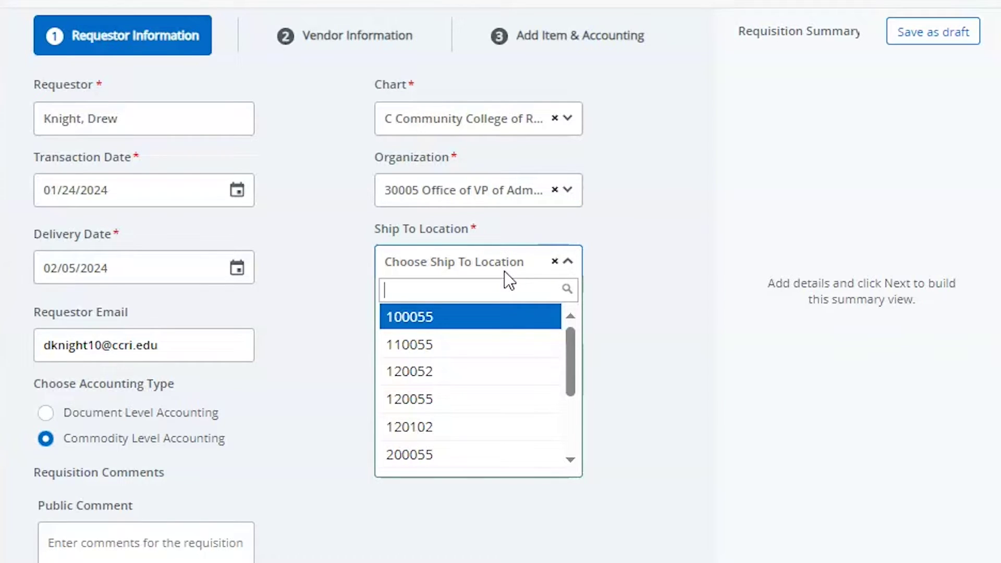
click(546, 270)
text(3)
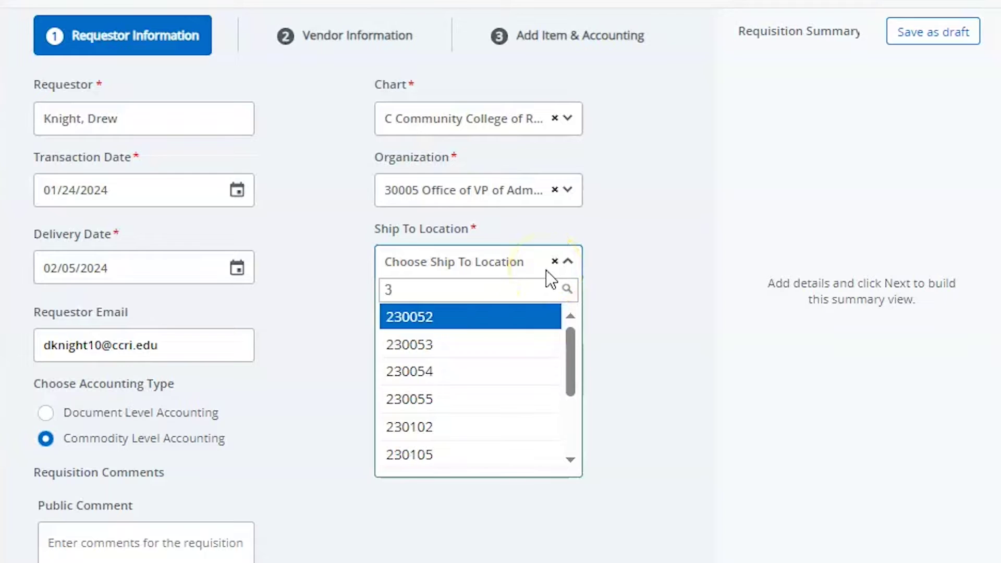
text(00055)
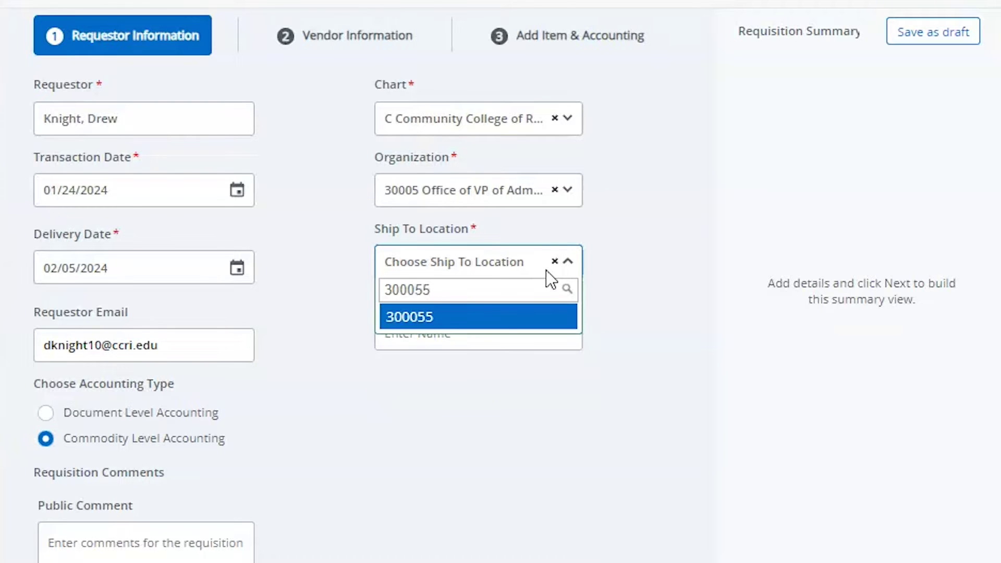
click(465, 318)
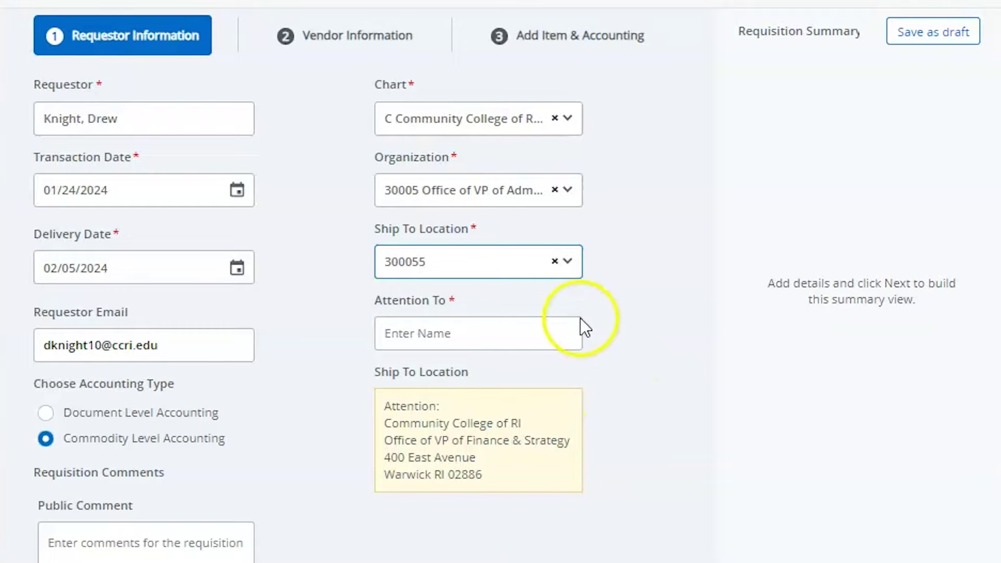
Step: Enter the requestor's name and room as the attention line and continue to Vendor Information
click(505, 343)
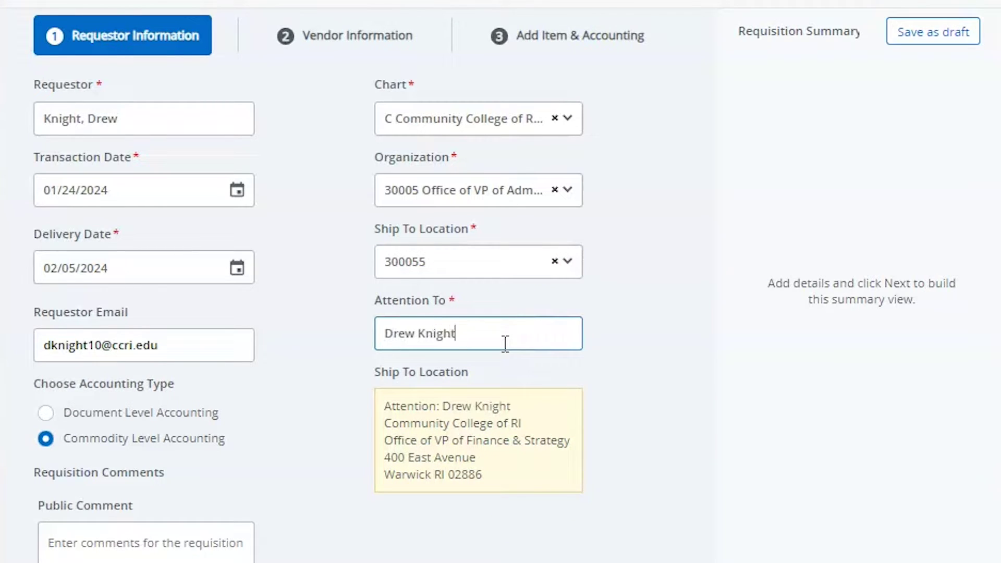
text(, Rm 1234)
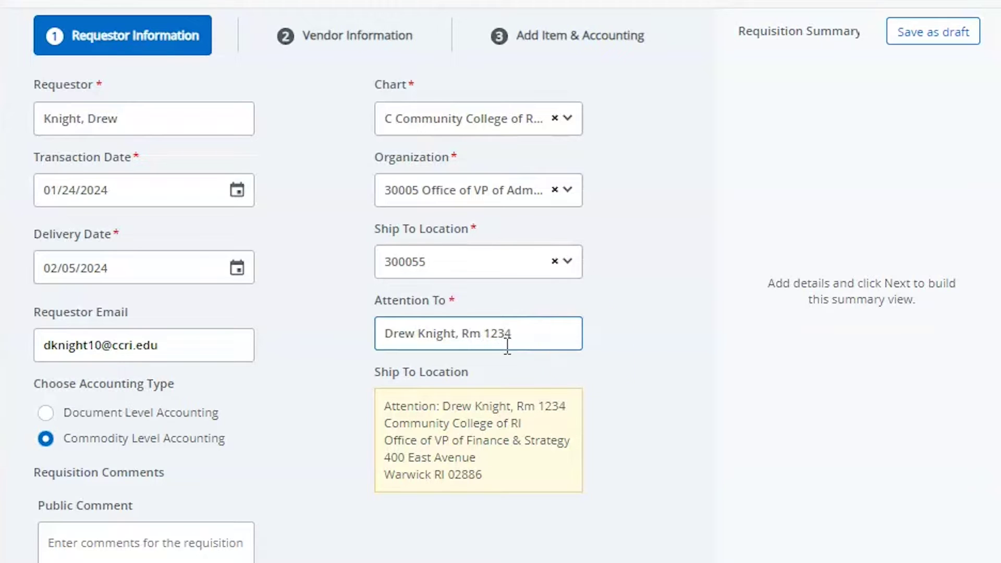
click(648, 339)
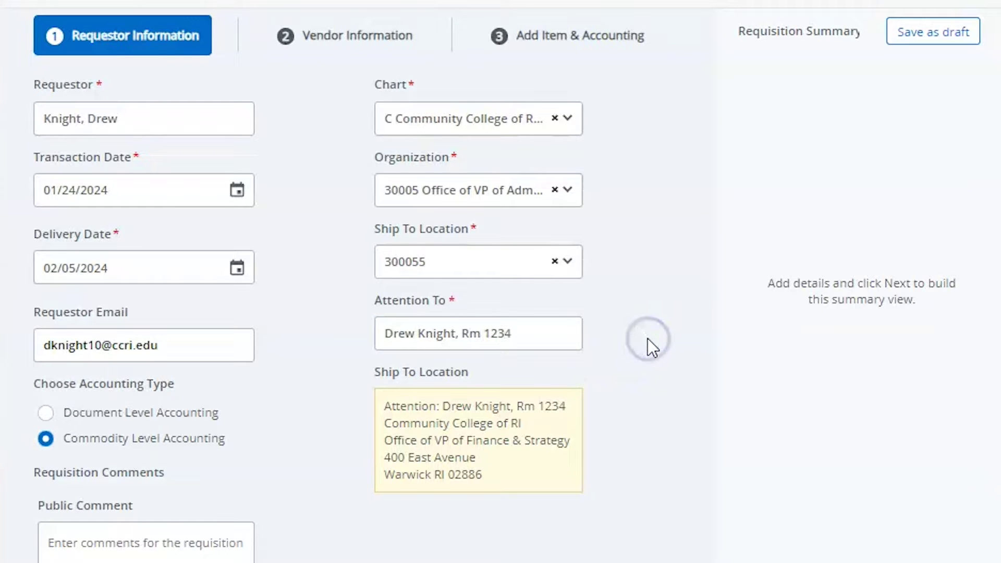
scroll(670, 504, down, 3)
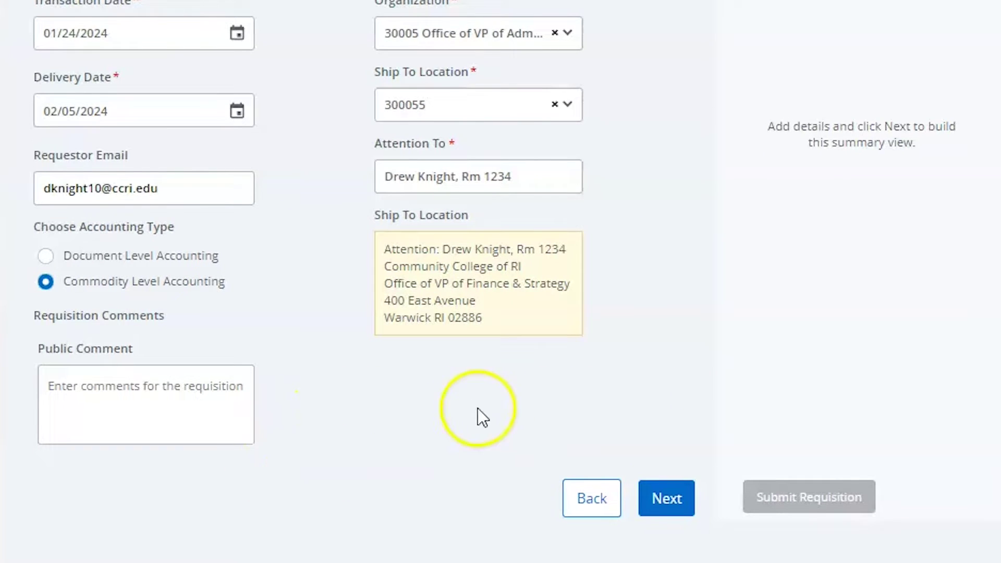
click(670, 508)
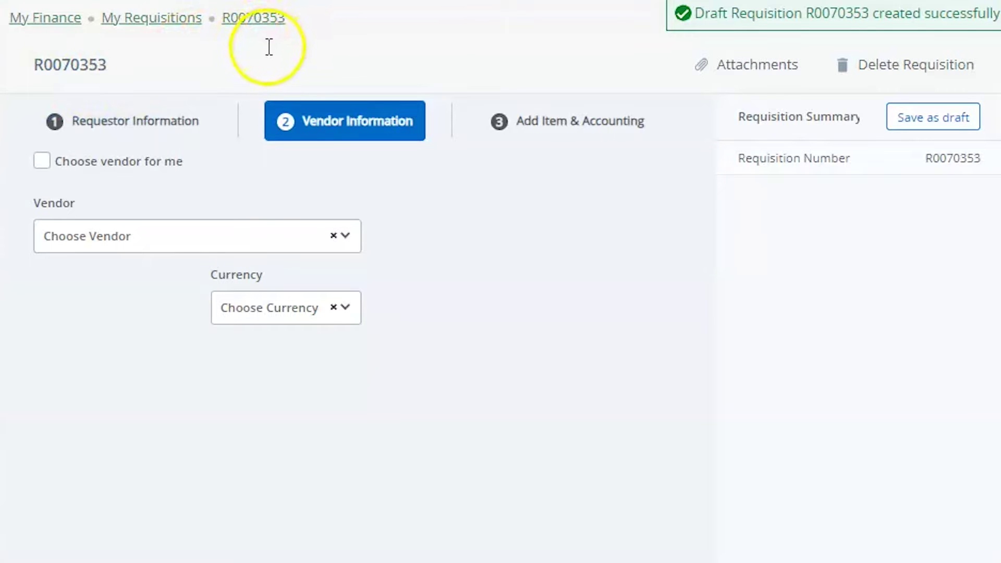
Step: Note requisition number R0070353 and select vendor Dell Marketing L.P. at Round Rock
drag(33, 67, 128, 70)
click(134, 61)
drag(925, 163, 985, 164)
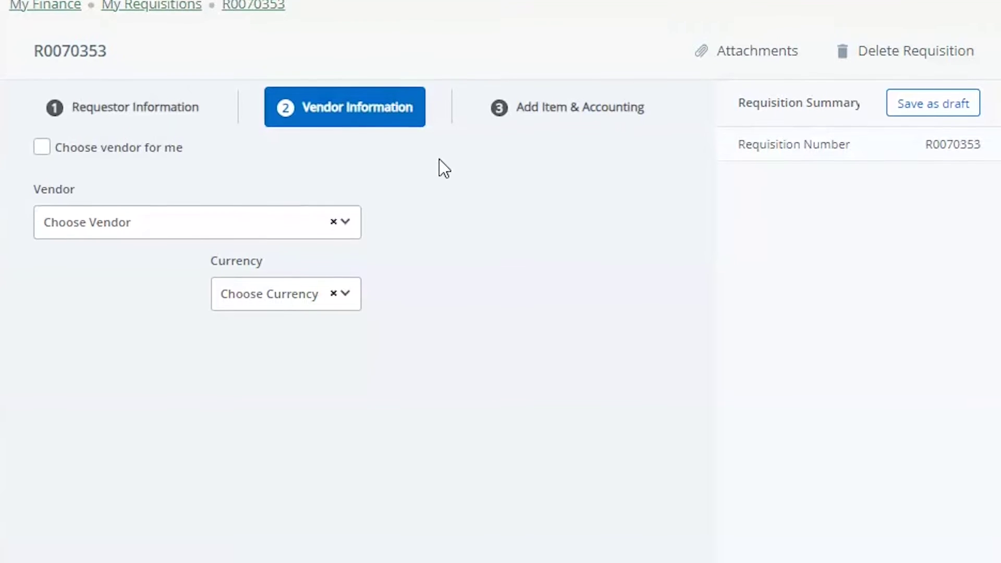
click(108, 189)
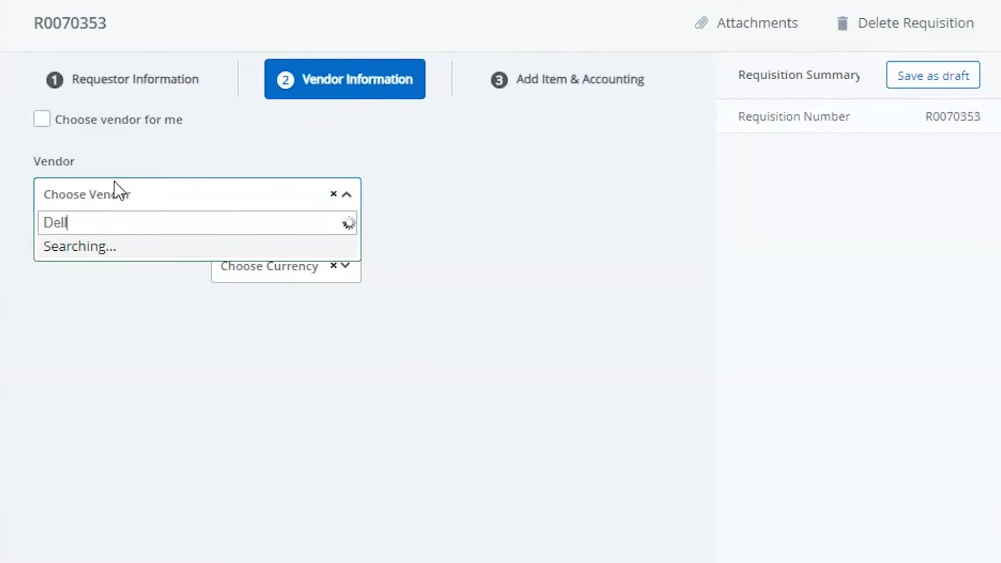
text(Dell Marketing)
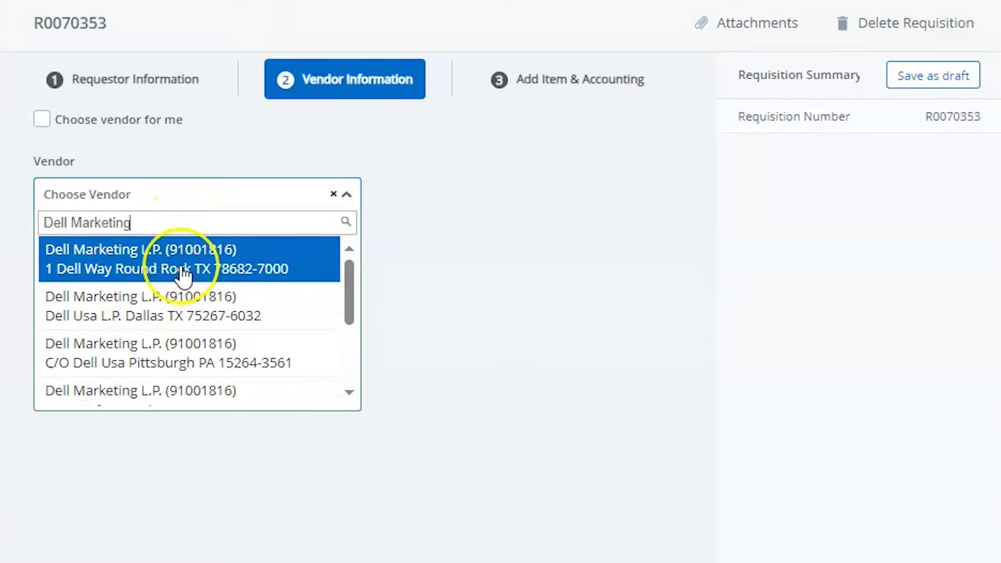
click(184, 277)
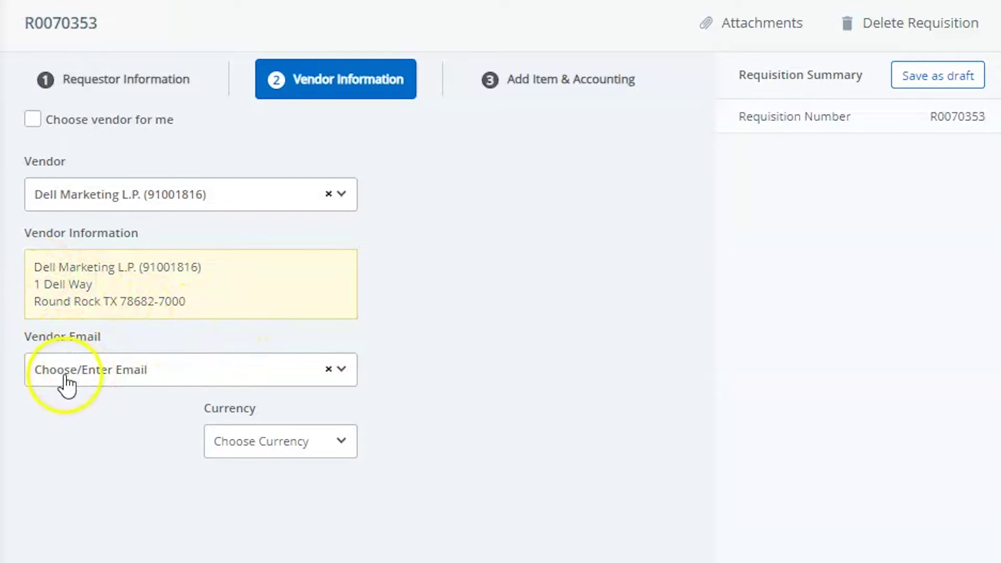
Step: Set the vendor contact e-mail and USD United States currency
click(217, 373)
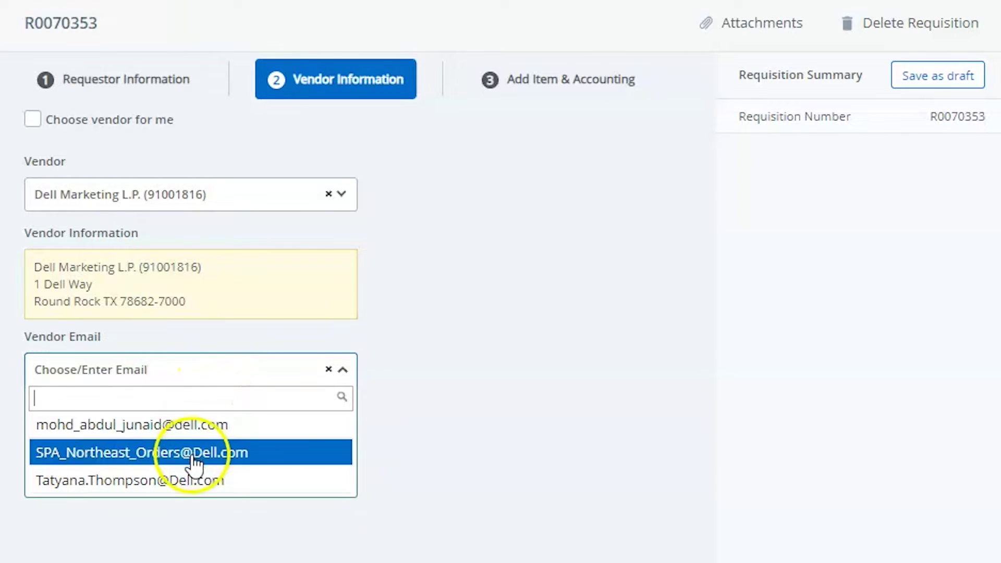
click(189, 490)
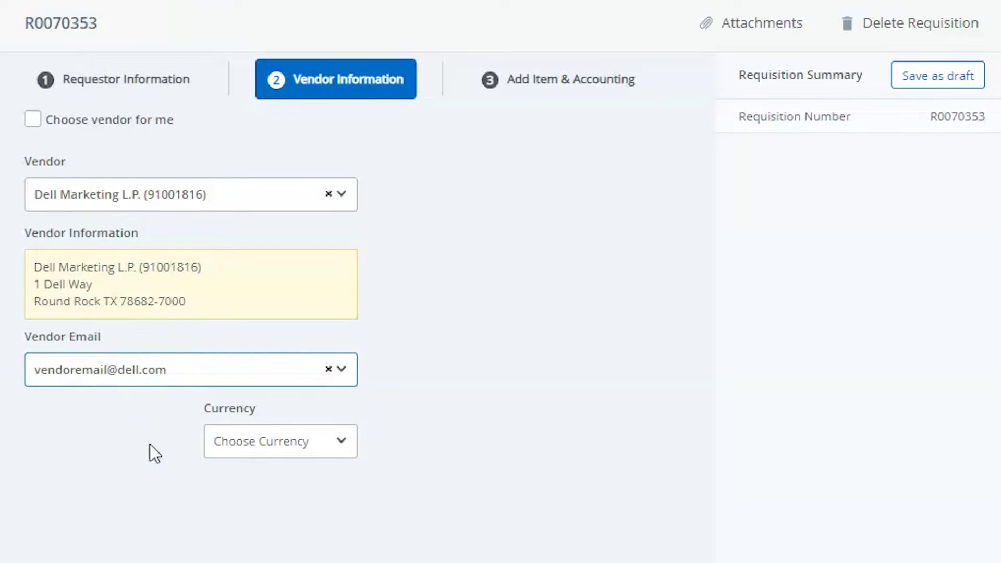
click(319, 451)
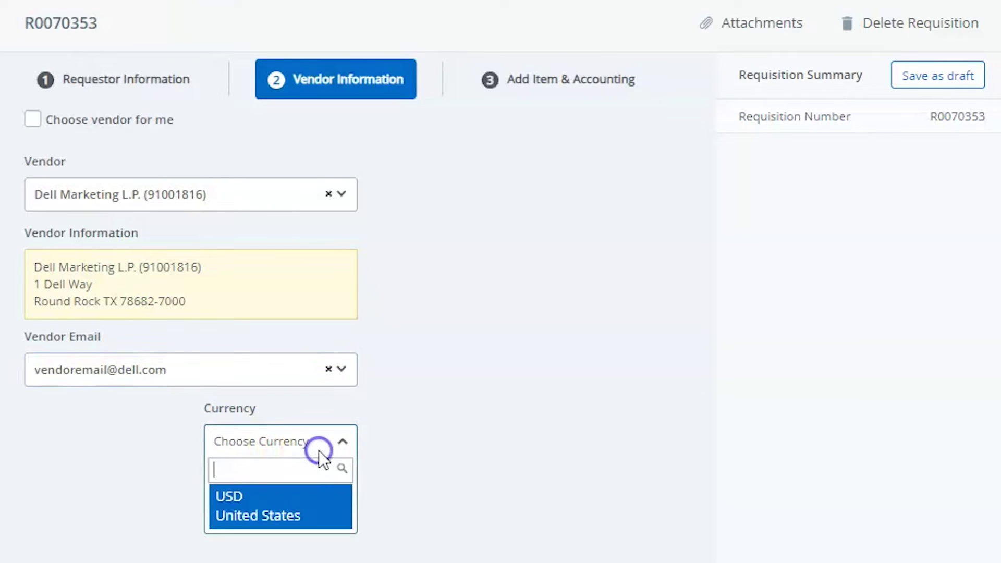
click(290, 511)
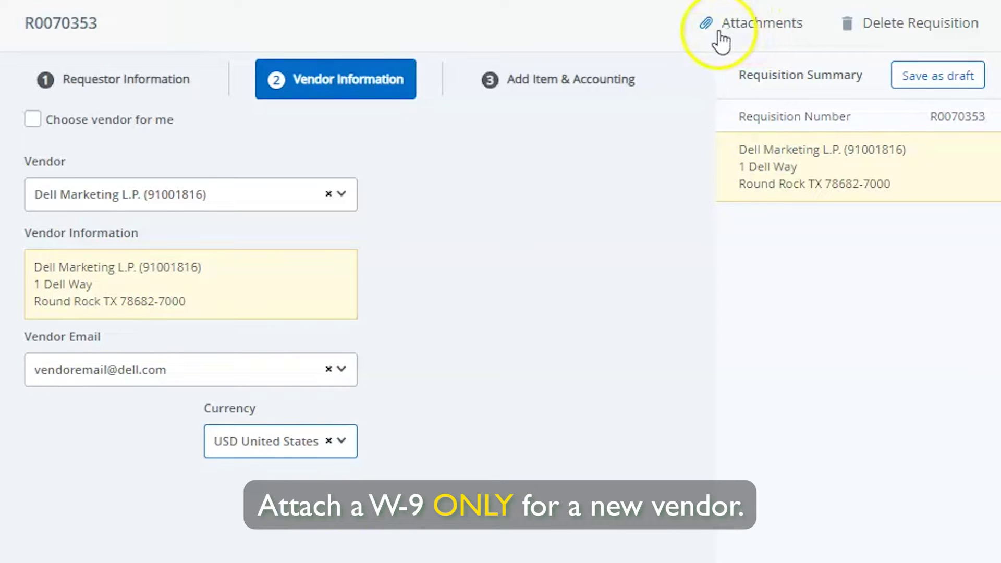
Step: Attach NewVendorW9.pdf to the requisition as a W-9 Form document
click(762, 30)
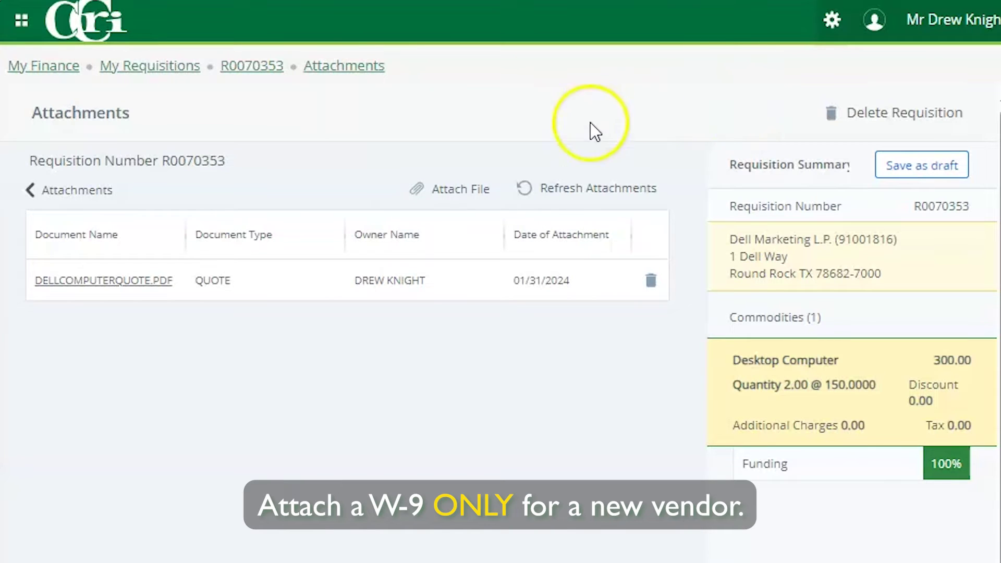
click(446, 191)
click(454, 200)
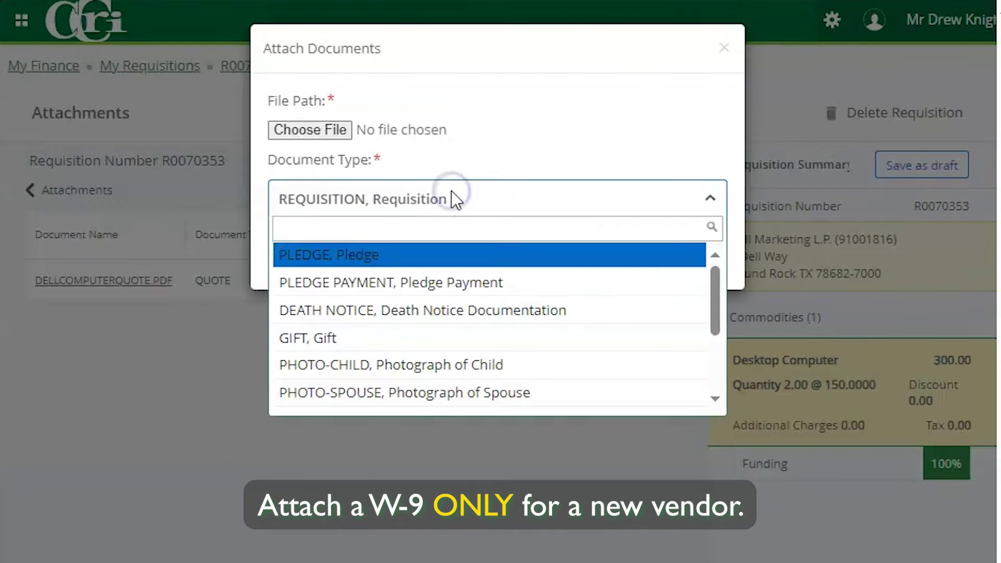
text(w-9)
click(380, 259)
click(310, 132)
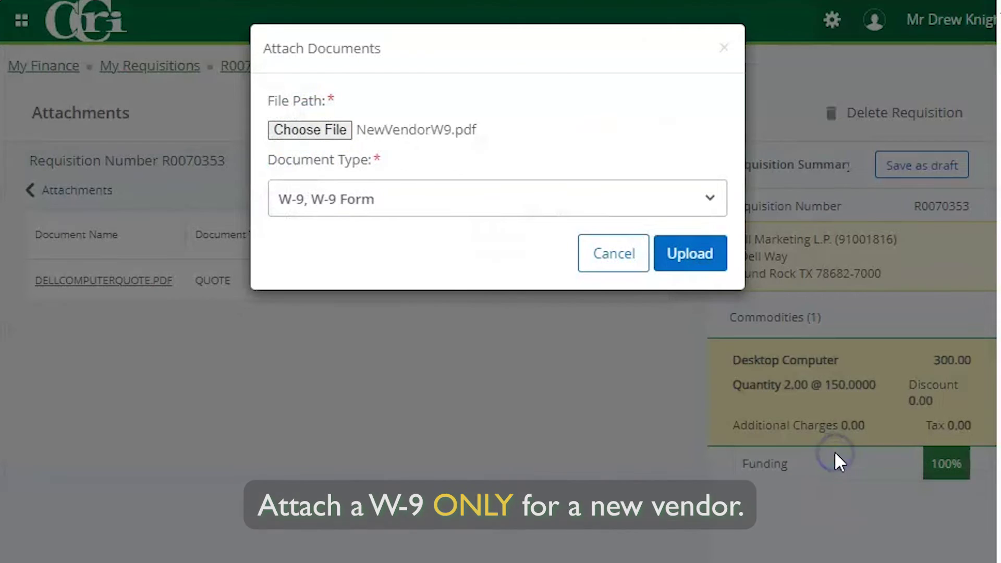
click(691, 255)
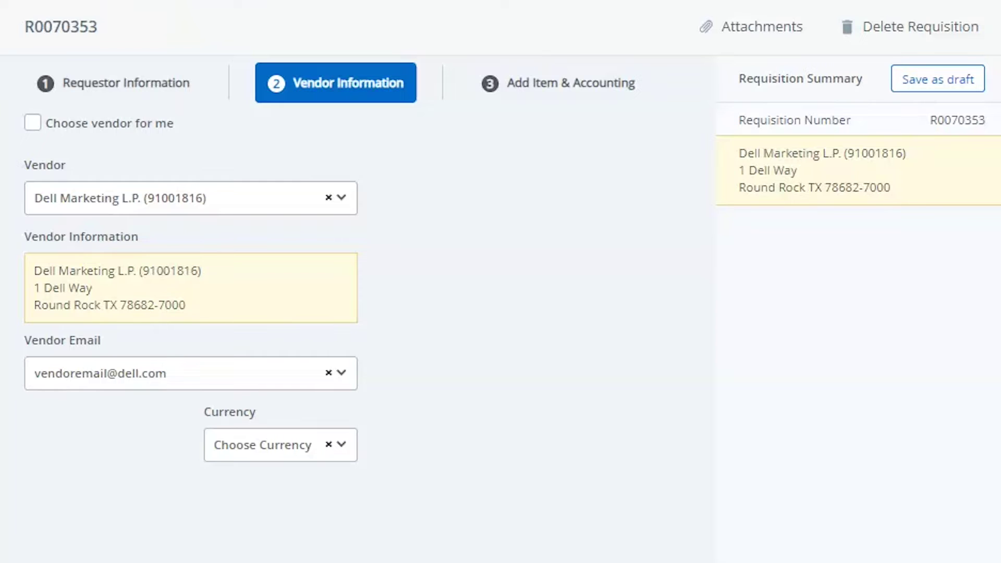
Step: Advance requisition R0070353 to step 3, Add Item & Accounting, and open the item search
scroll(574, 455, down, 6)
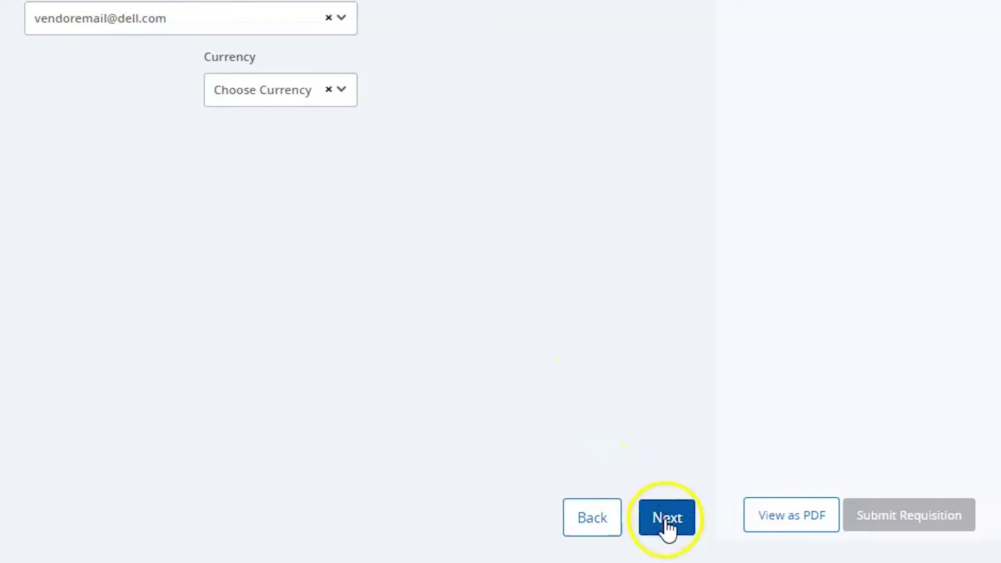
click(668, 518)
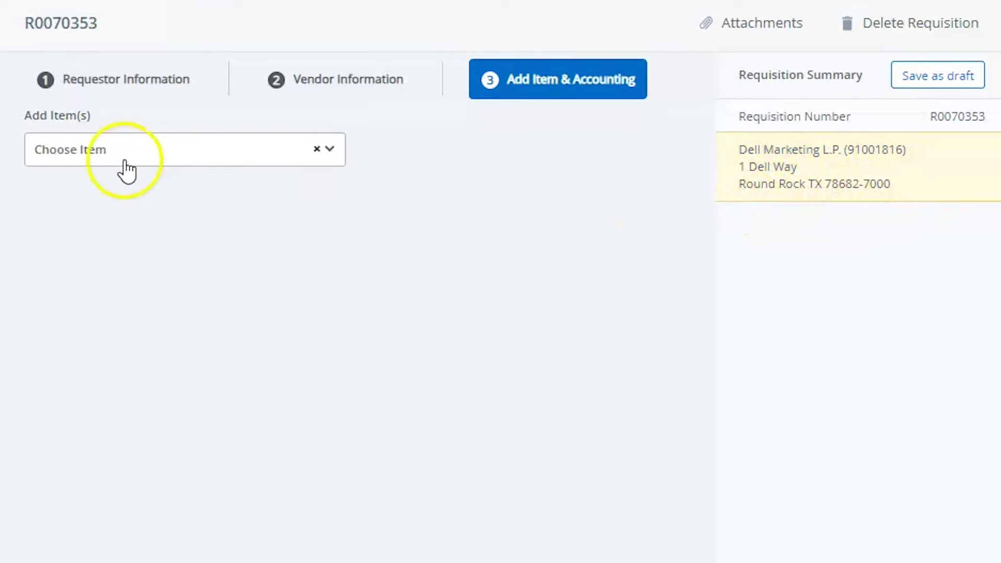
click(112, 150)
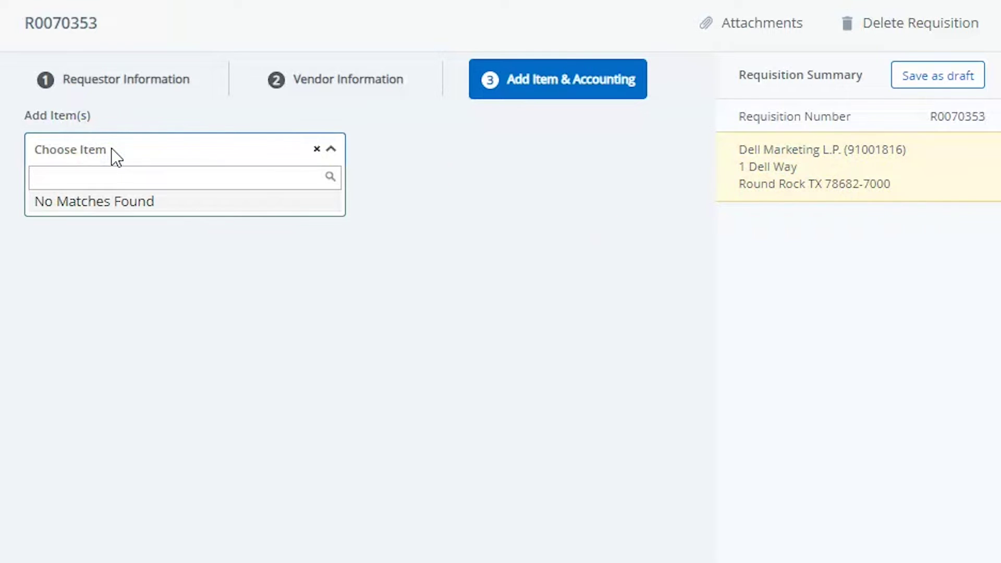
Step: Add Computer Desktop as a new item, renamed Desktop Computer, with unit of measure EACH
text(Computer Desktop)
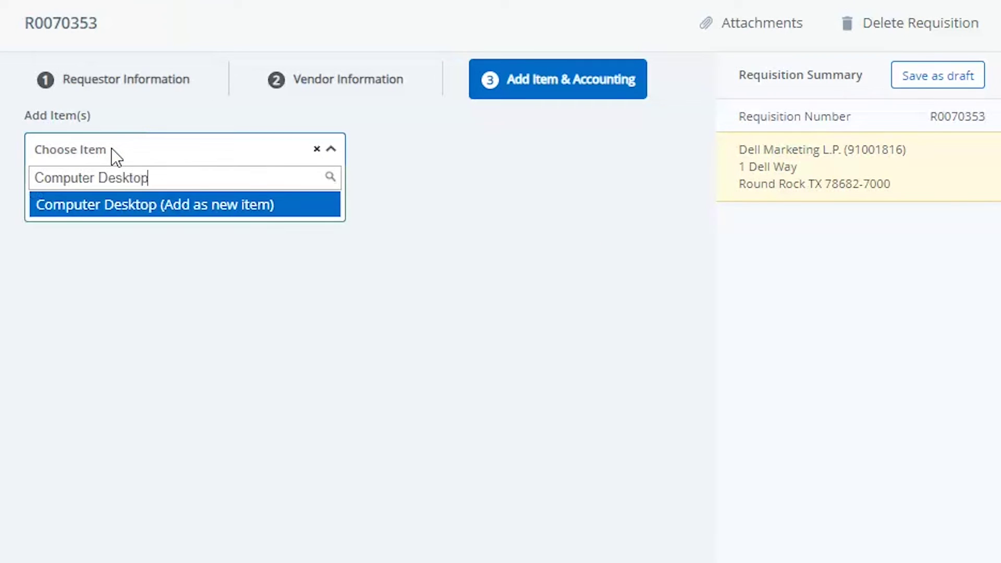
click(206, 204)
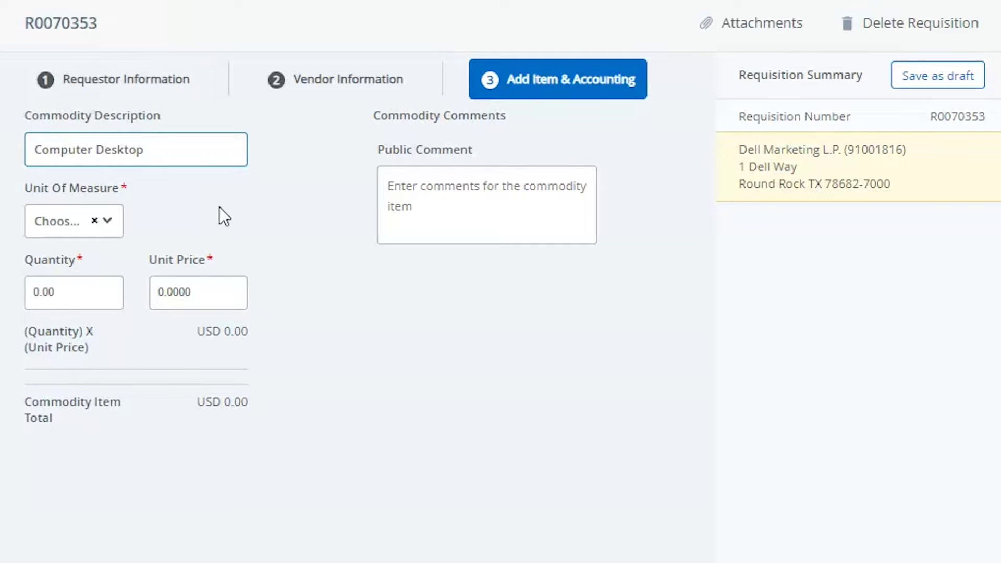
click(167, 150)
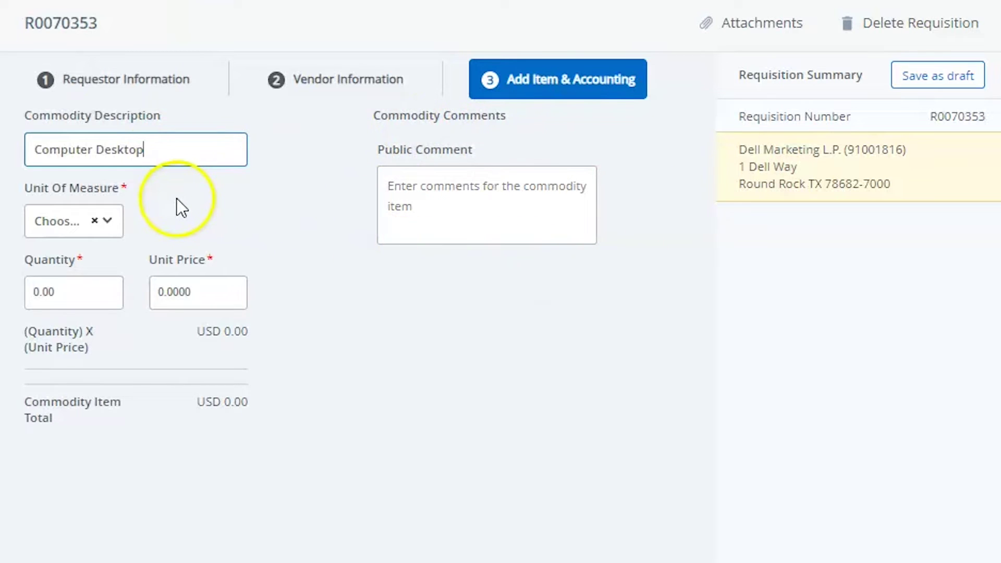
click(67, 221)
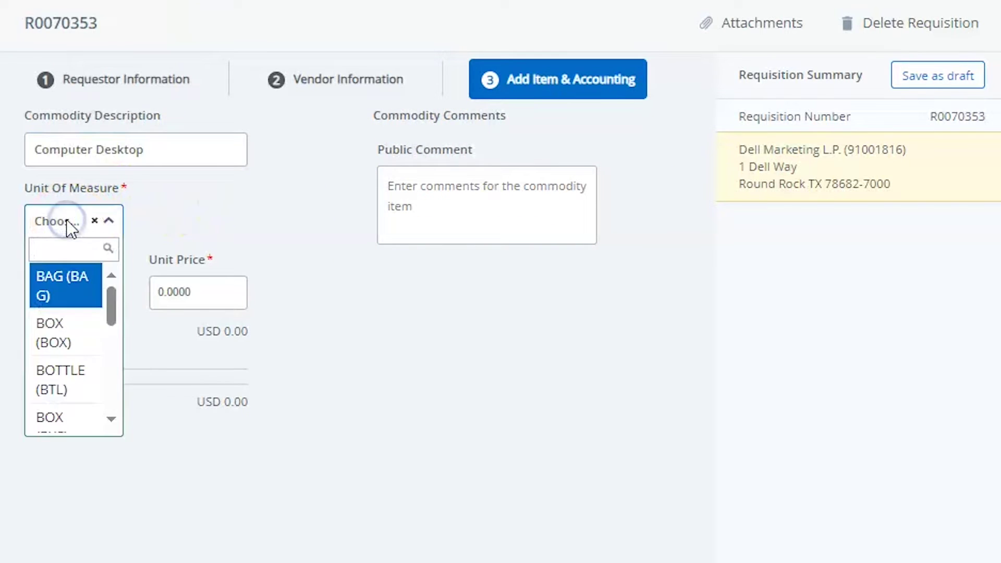
scroll(55, 331, down, 5)
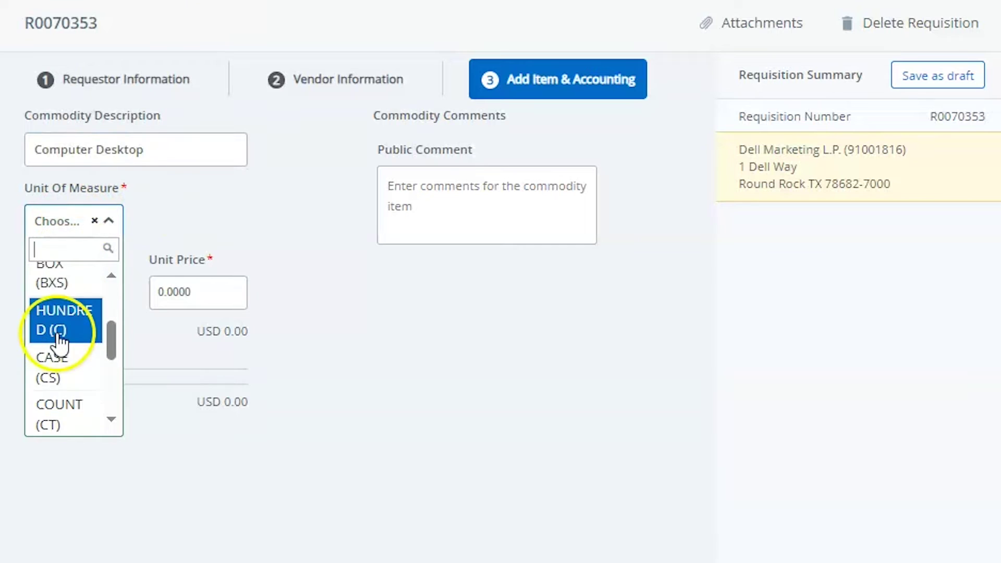
scroll(59, 346, down, 4)
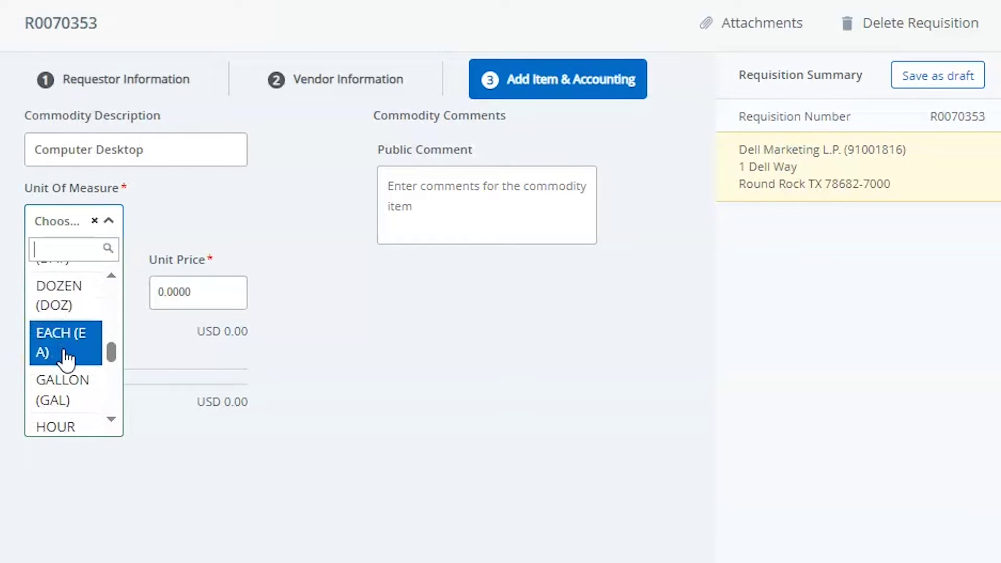
click(66, 350)
click(79, 297)
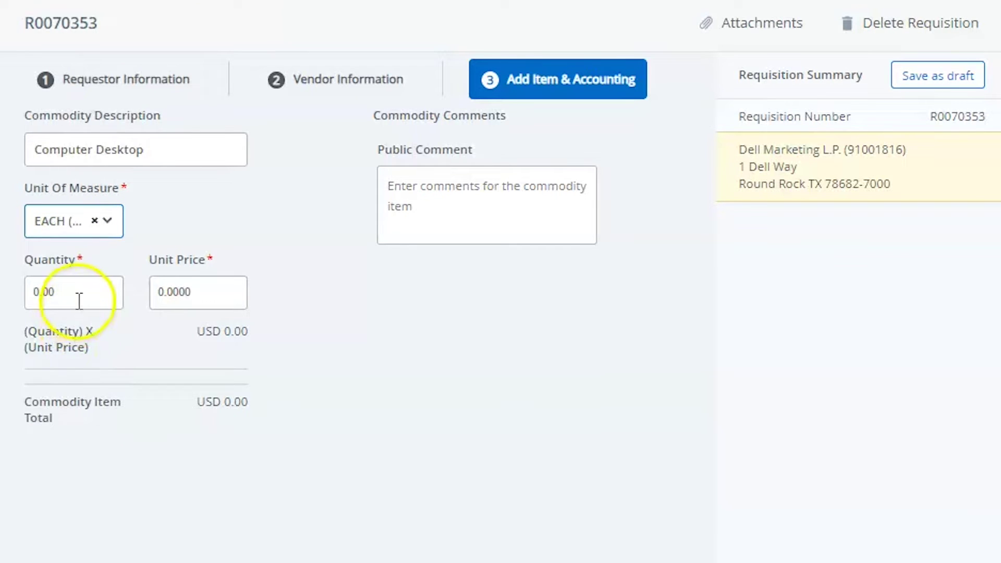
click(61, 298)
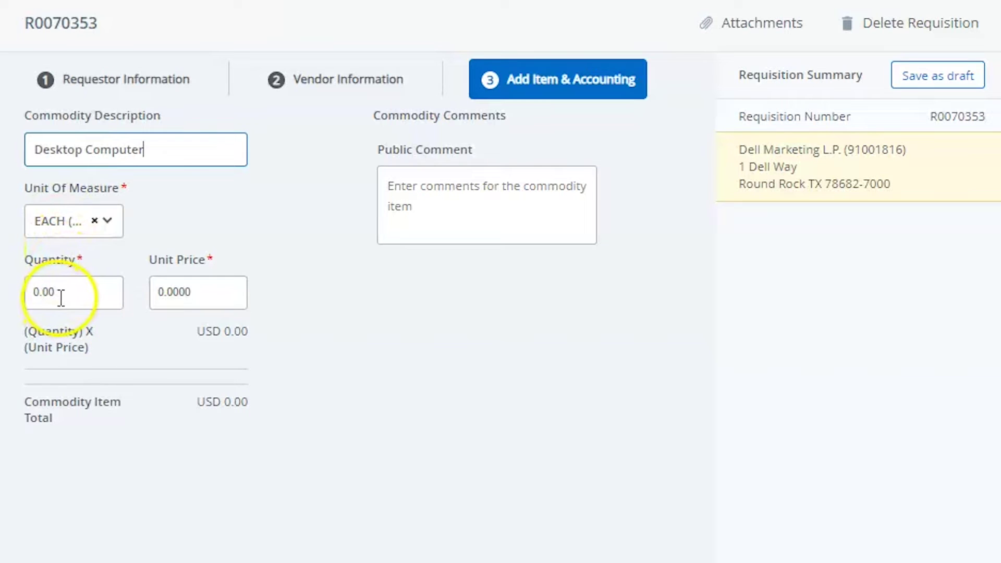
Step: Set the item quantity to 2 and unit price to 150, totalling USD 300.00
click(62, 295)
text(1)
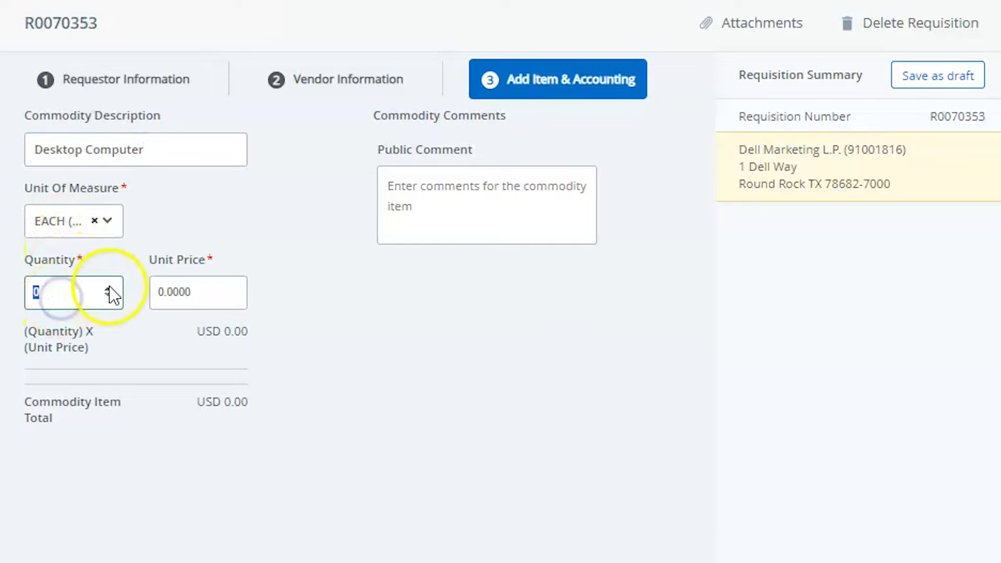
click(107, 291)
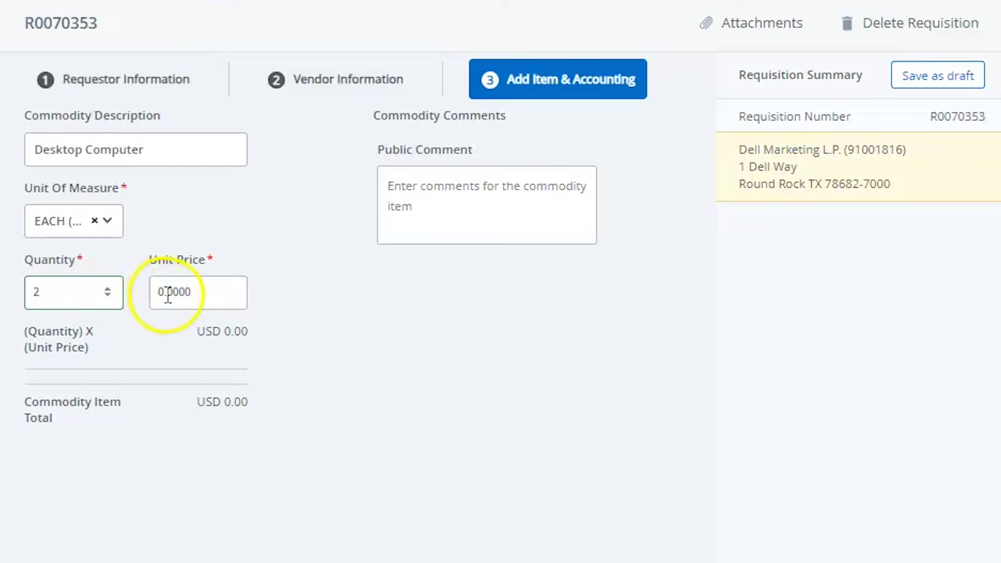
click(185, 293)
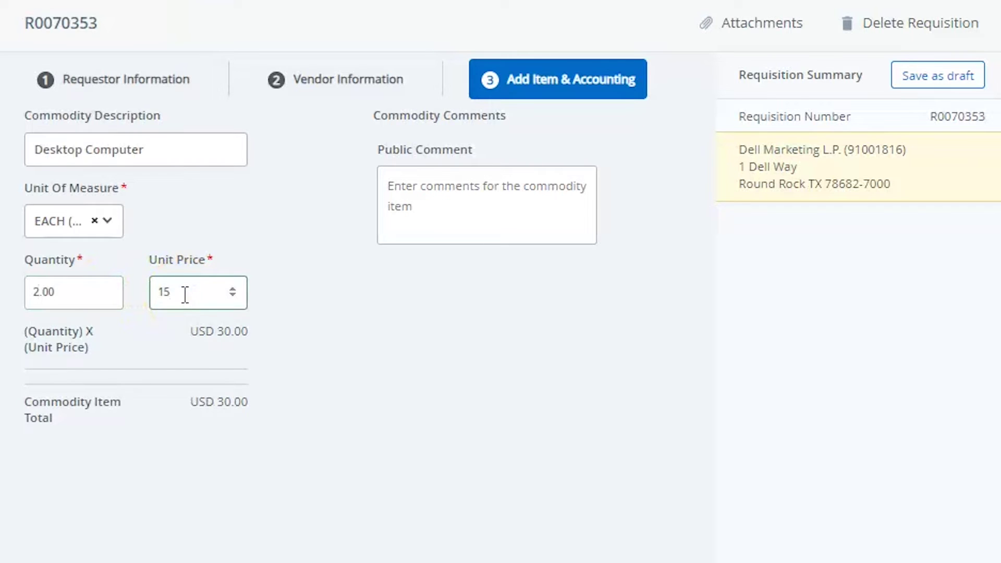
click(280, 290)
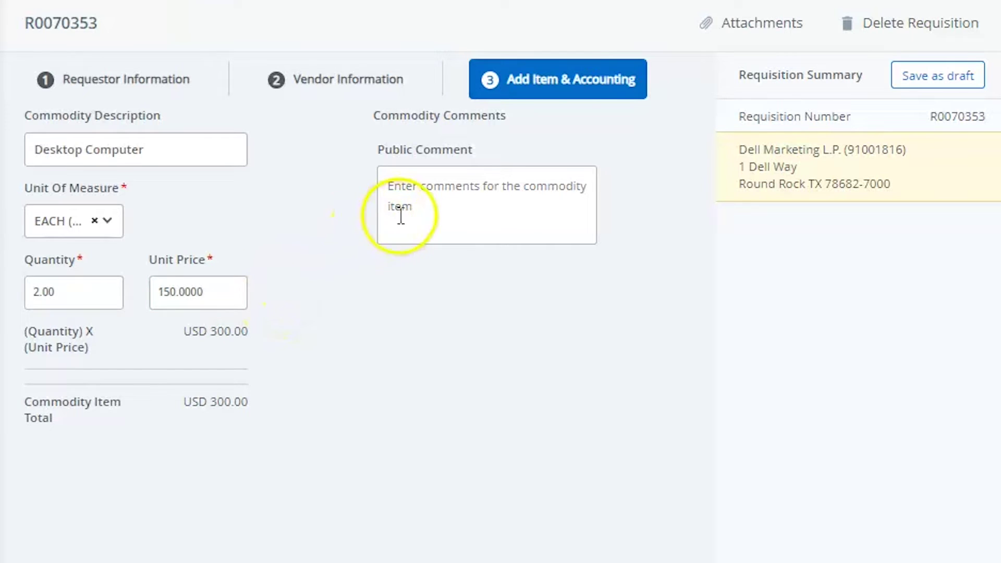
Step: Leave the item's public comment blank and move on to its accounting
click(438, 198)
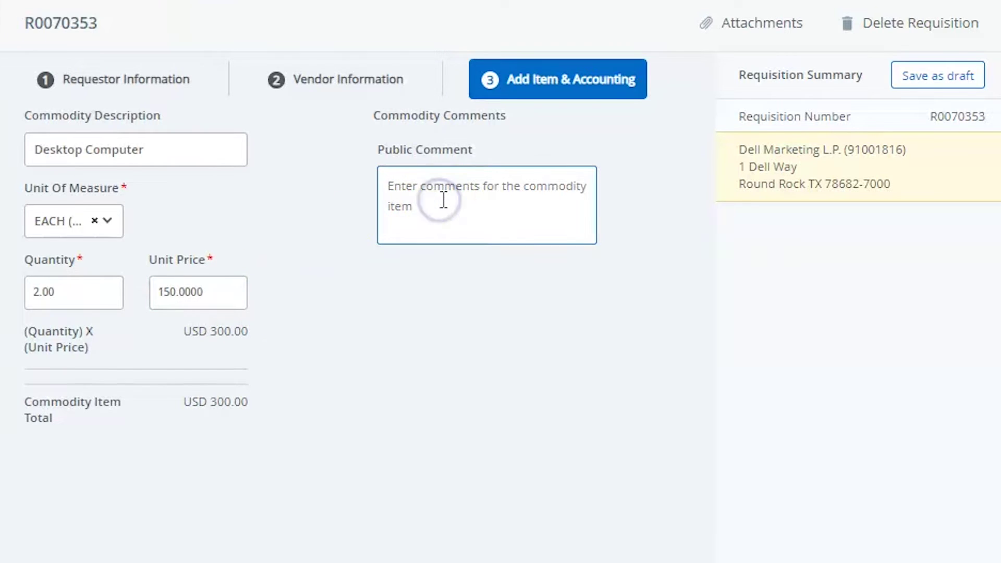
text(Item text)
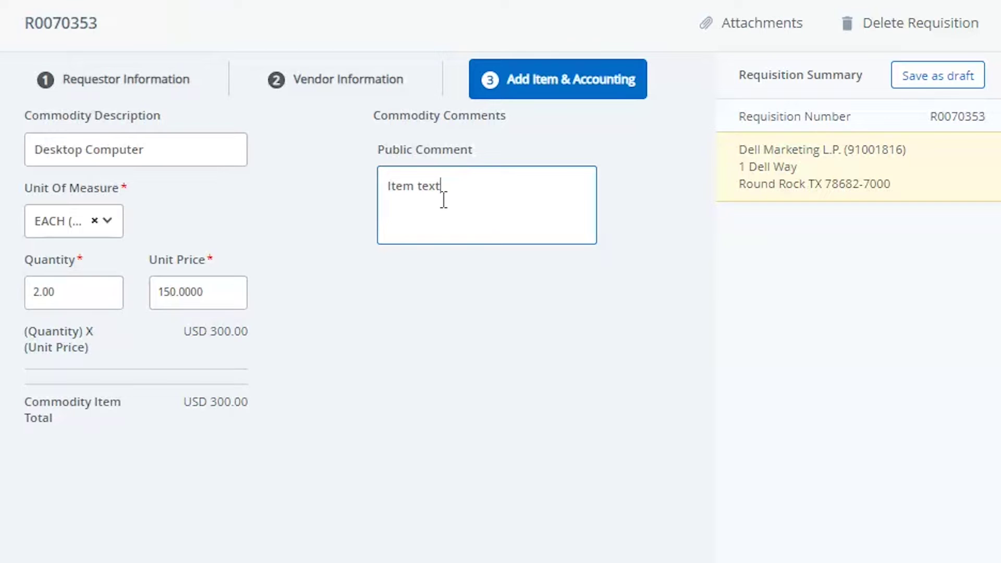
key(BackSpace)
key(BackSpace)
key(BackSpace)
key(BackSpace)
key(BackSpace)
key(BackSpace)
key(BackSpace)
key(BackSpace)
click(470, 292)
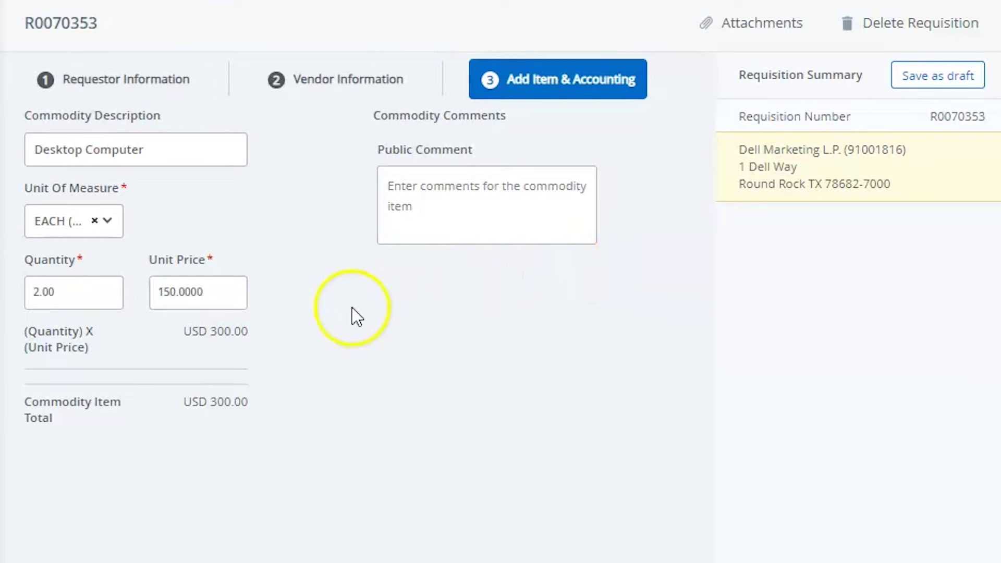
scroll(344, 208, down, 2)
scroll(338, 203, down, 5)
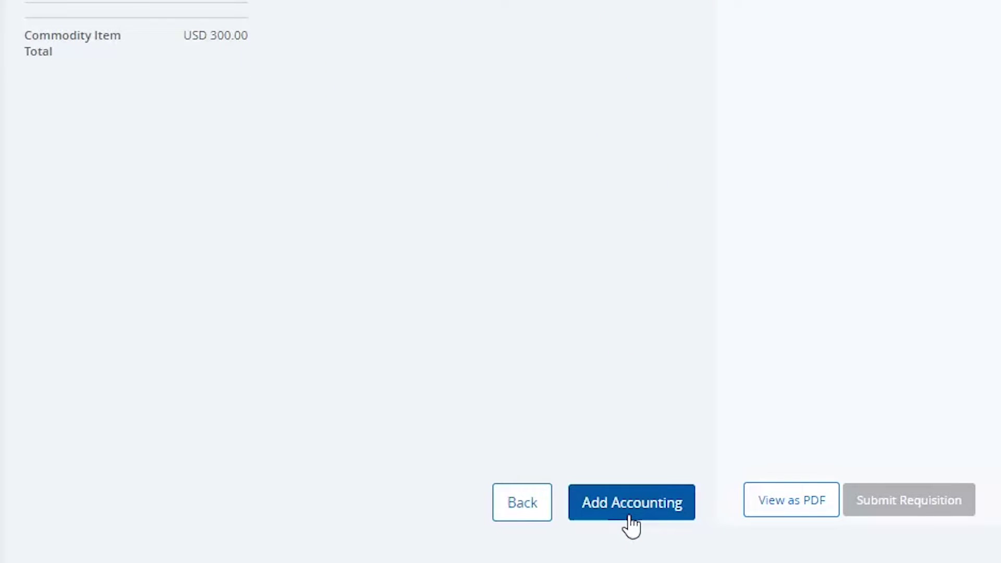
click(629, 516)
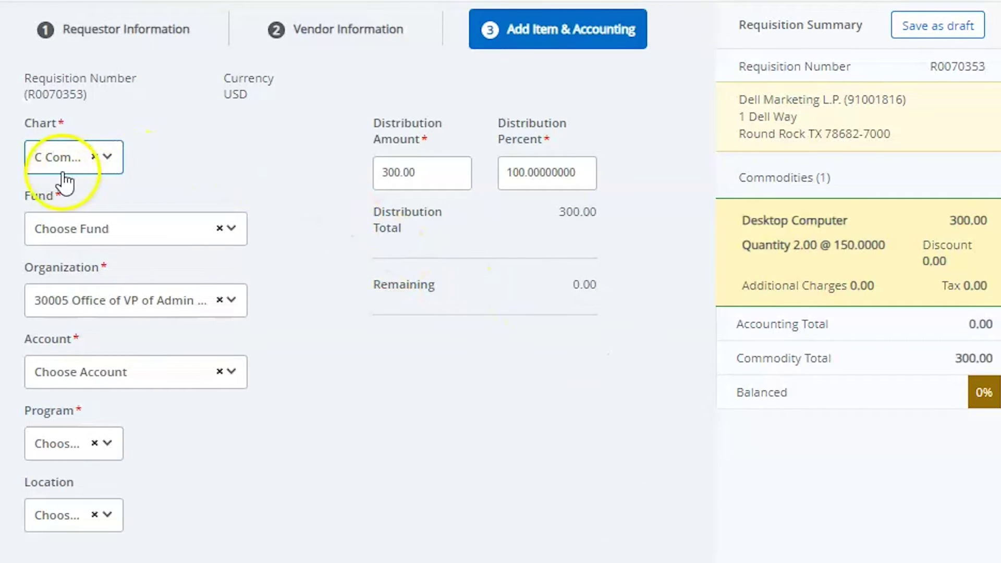
Step: Set chart C, fund 101010, organization 30005 and account 703105 Computer Hardware/Equipment
click(51, 169)
click(58, 243)
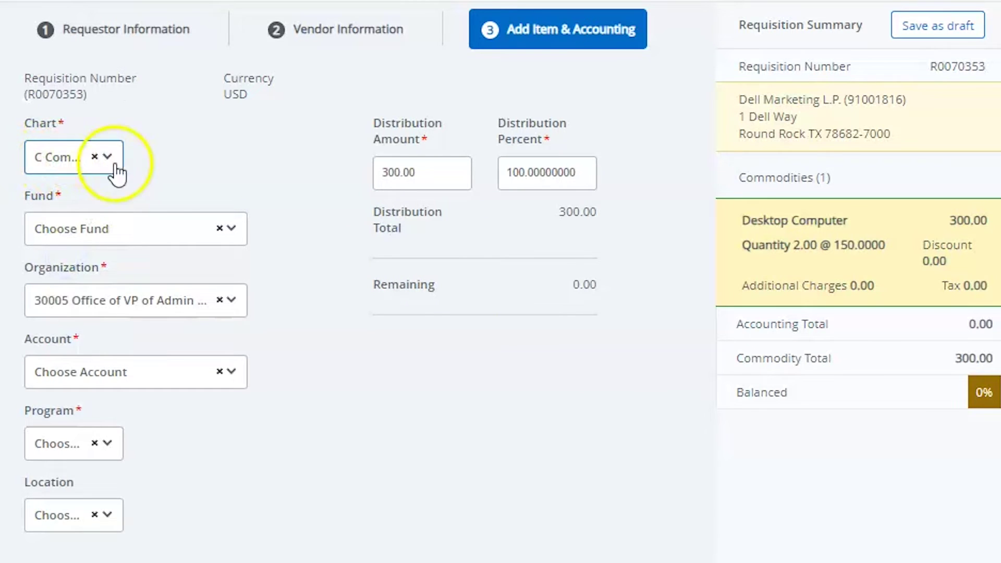
click(158, 237)
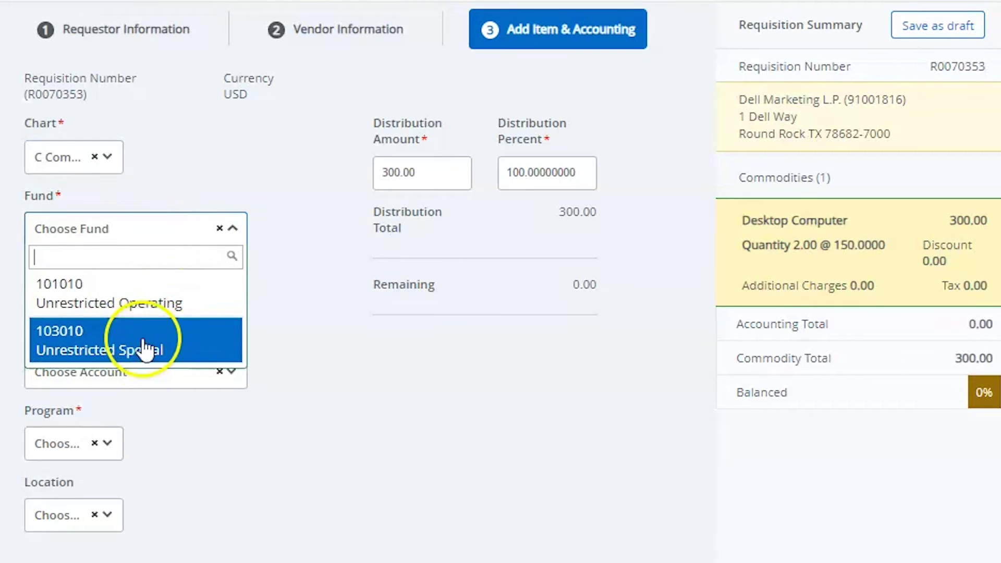
click(151, 299)
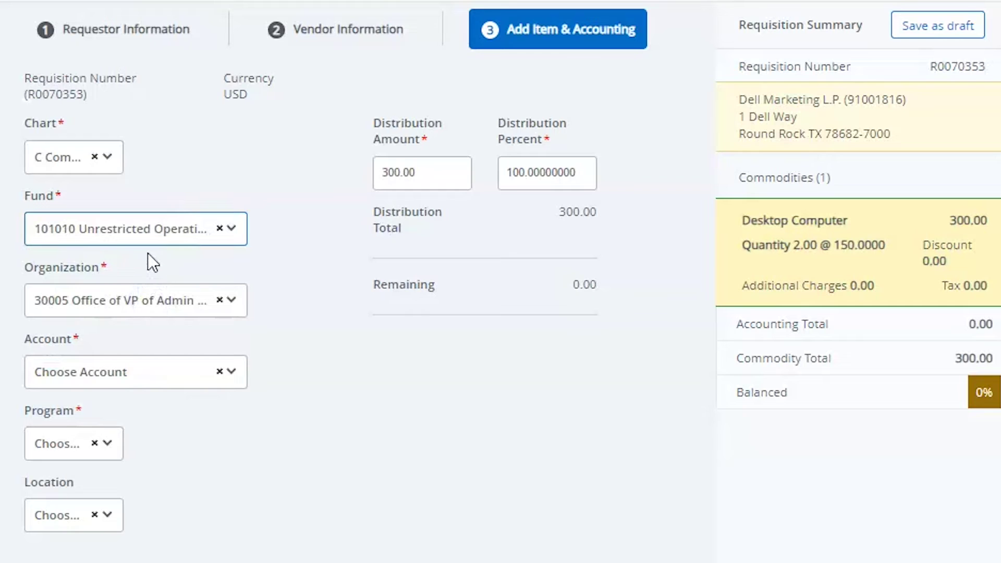
click(146, 310)
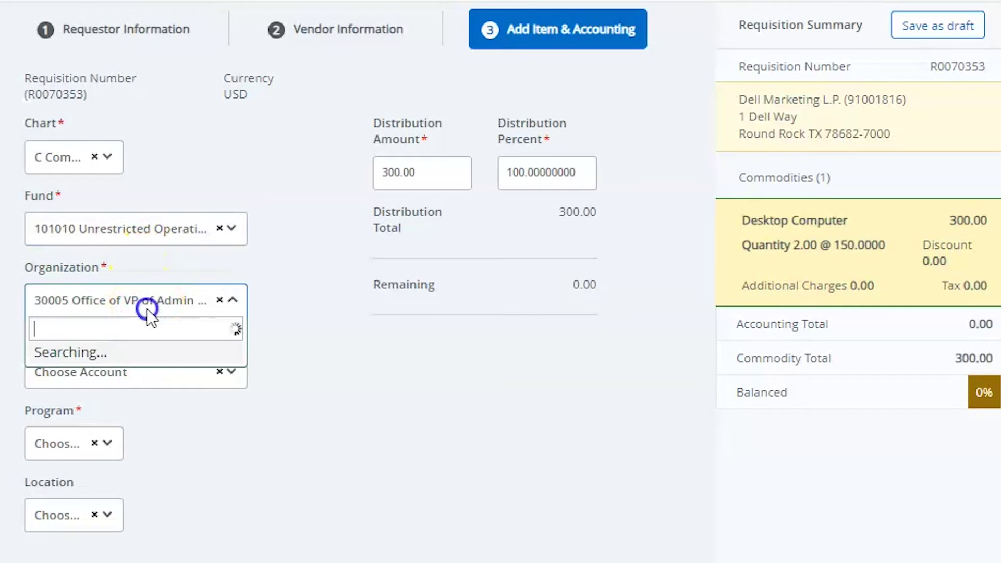
click(139, 358)
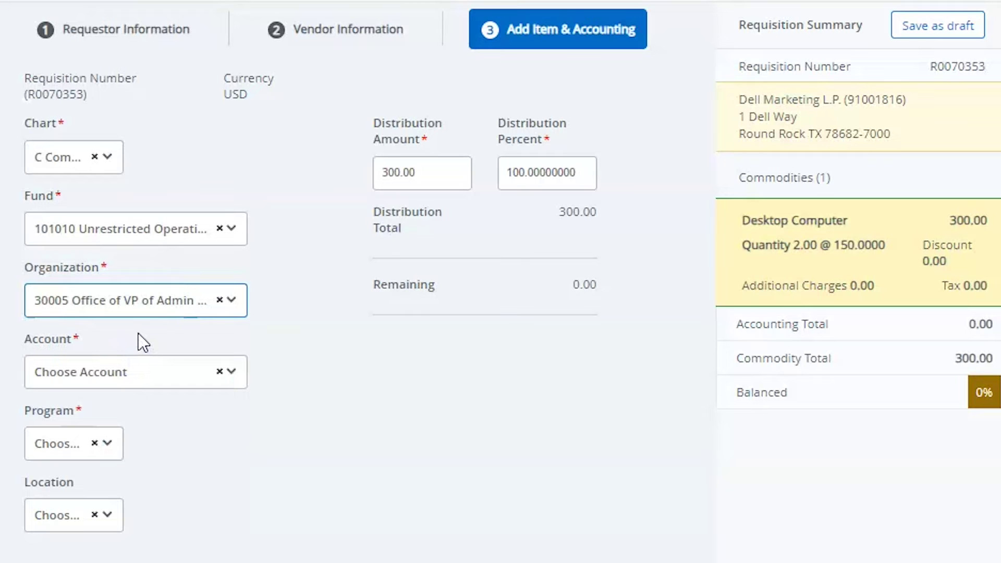
scroll(139, 333, down, 3)
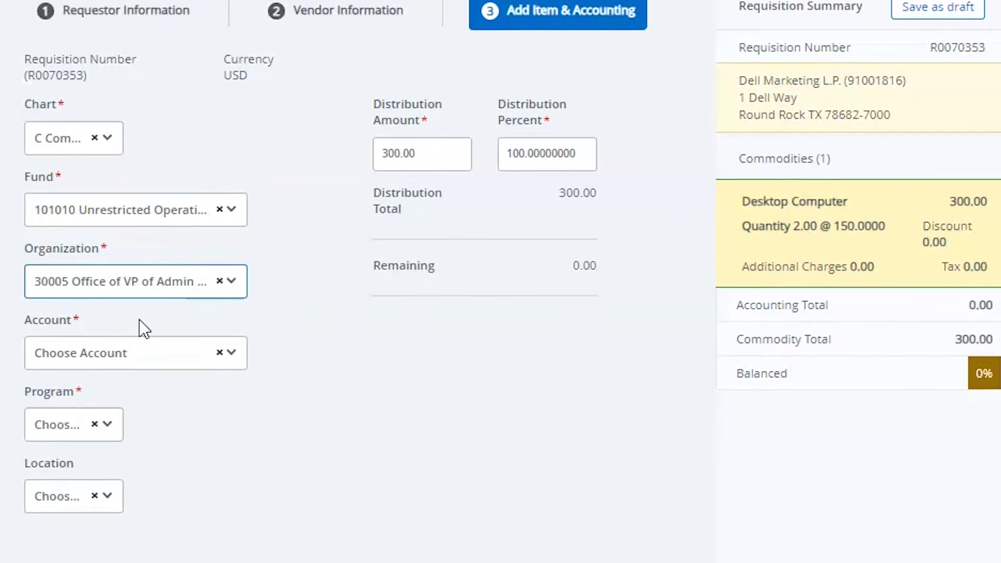
click(140, 243)
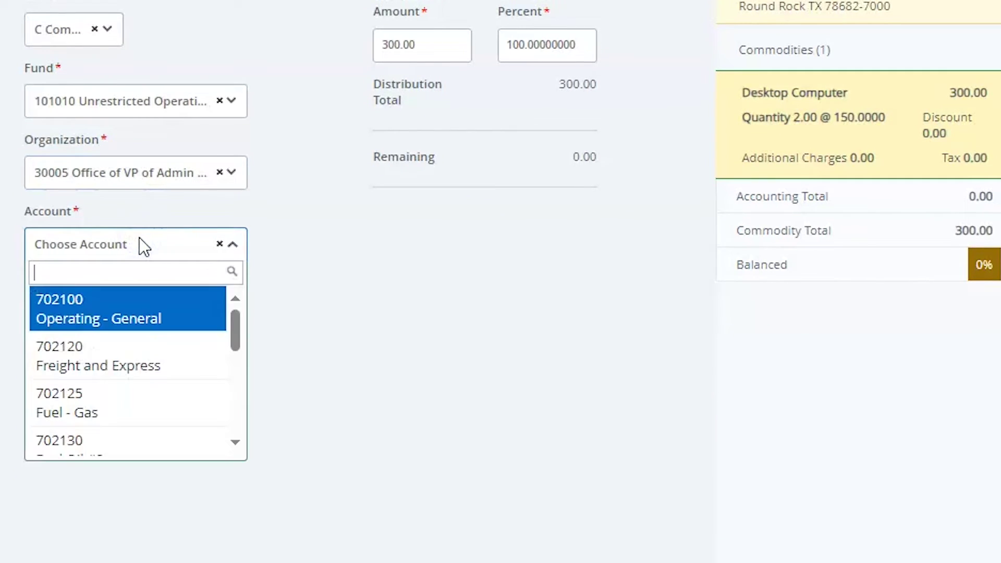
text(703)
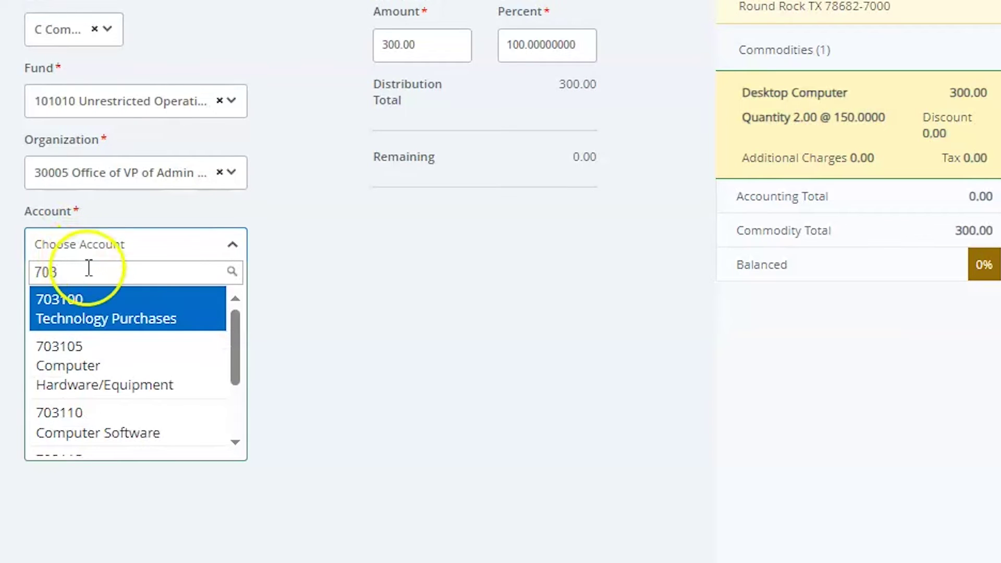
click(111, 367)
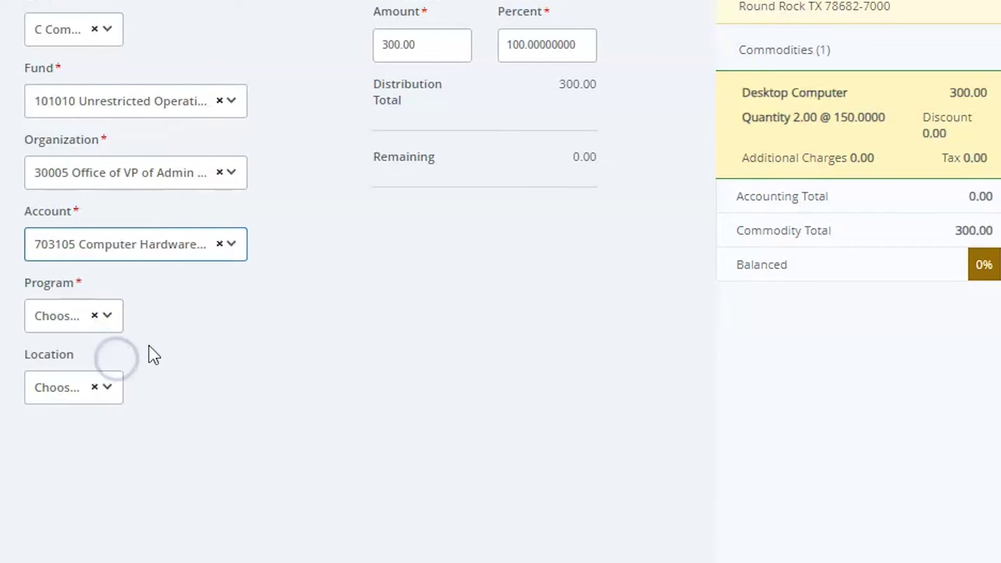
Step: Choose a 101 program and location 500 Warwick for the accounting line
click(104, 332)
scroll(52, 443, down, 8)
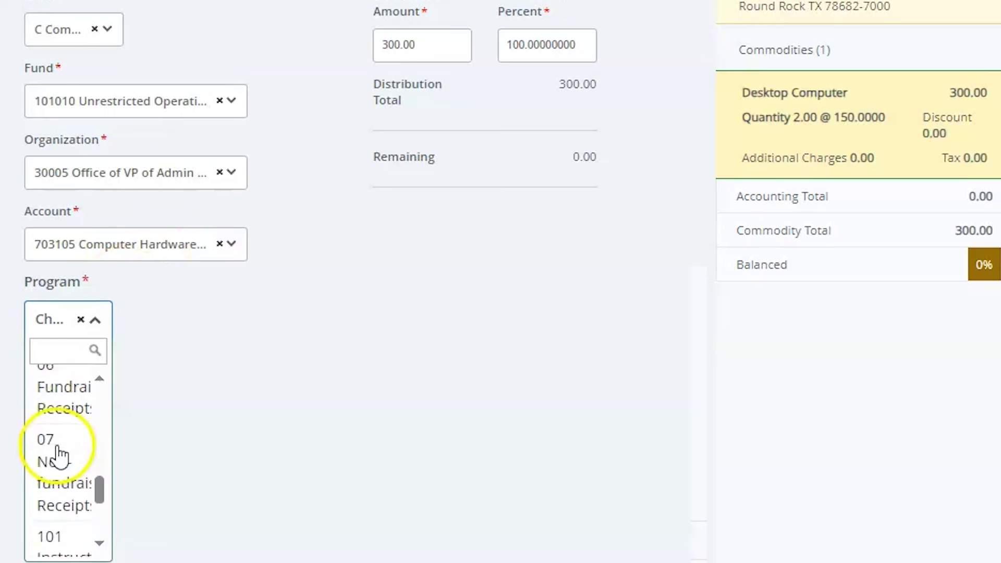
click(73, 462)
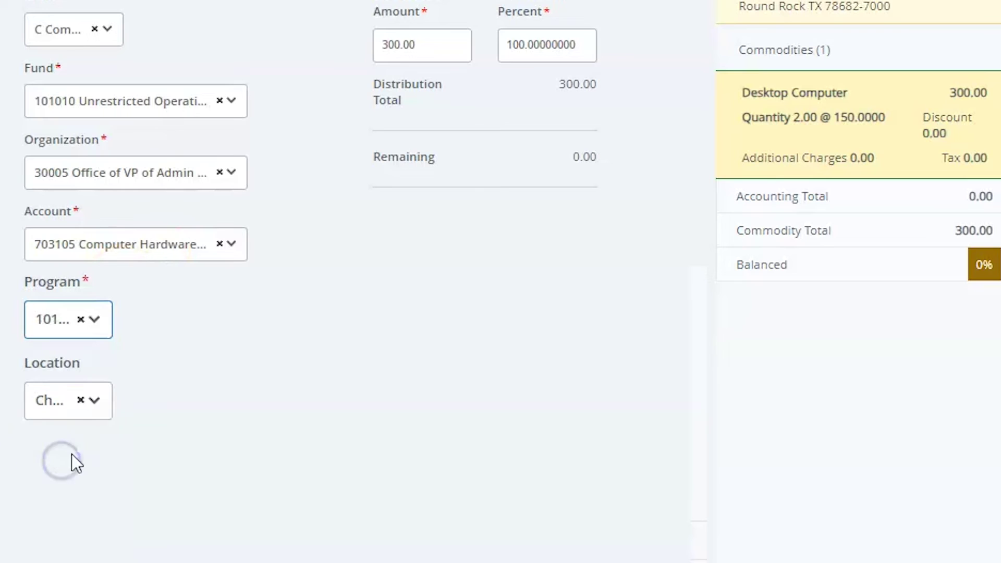
click(64, 401)
scroll(60, 510, down, 2)
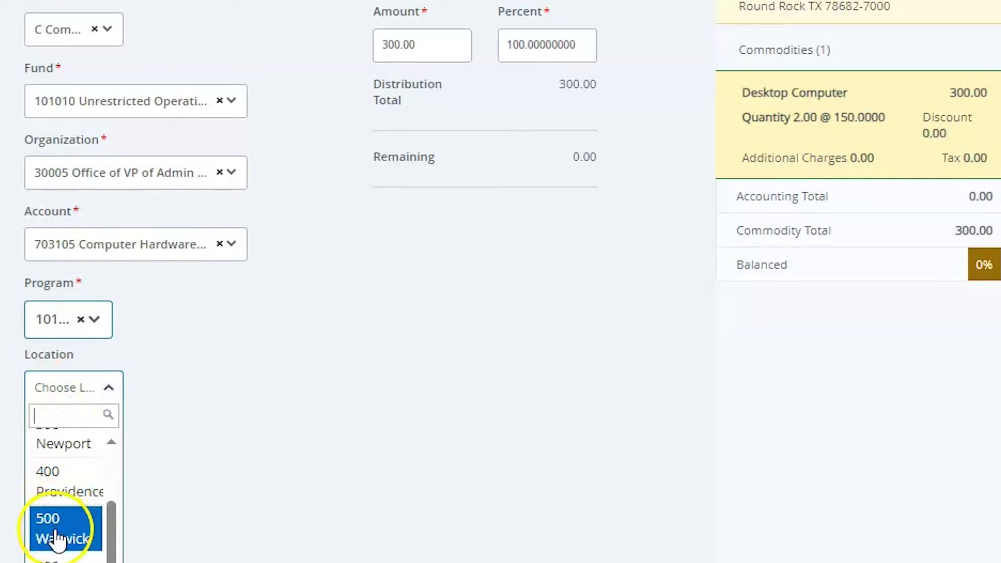
click(57, 537)
scroll(123, 524, up, 2)
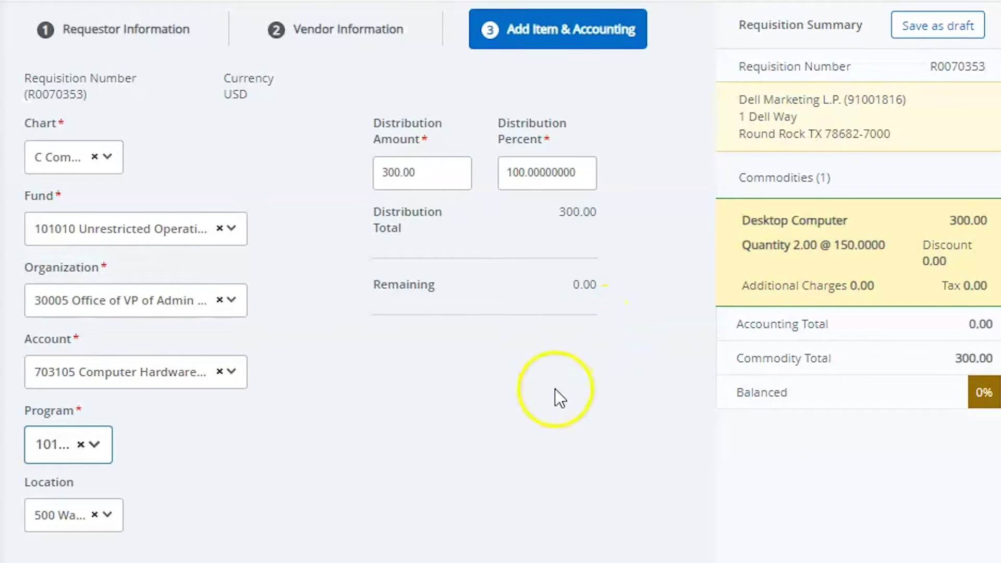
click(390, 169)
Step: Try a 50% split of the accounting, then save the line at 100% for 300.00
drag(408, 169, 470, 129)
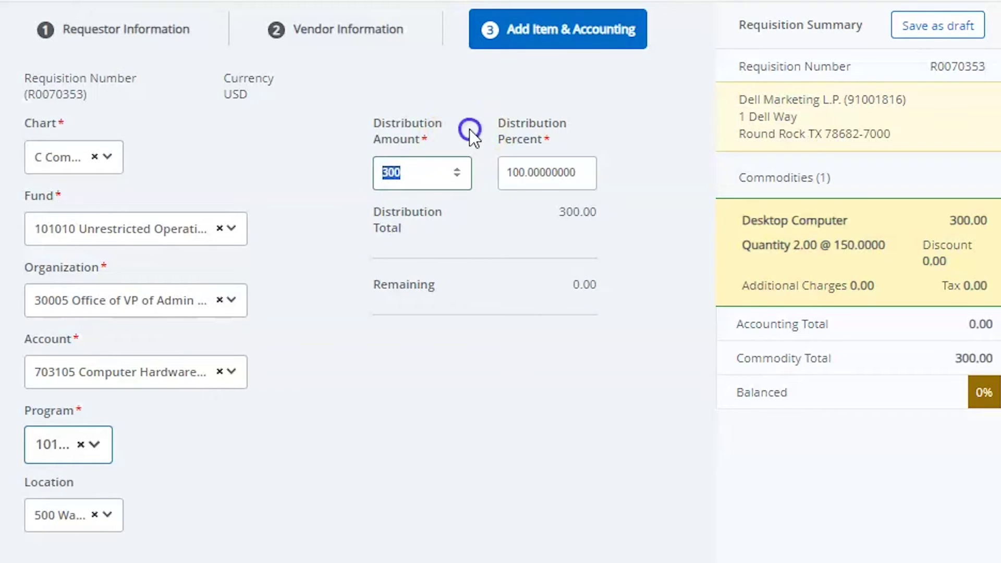
click(428, 168)
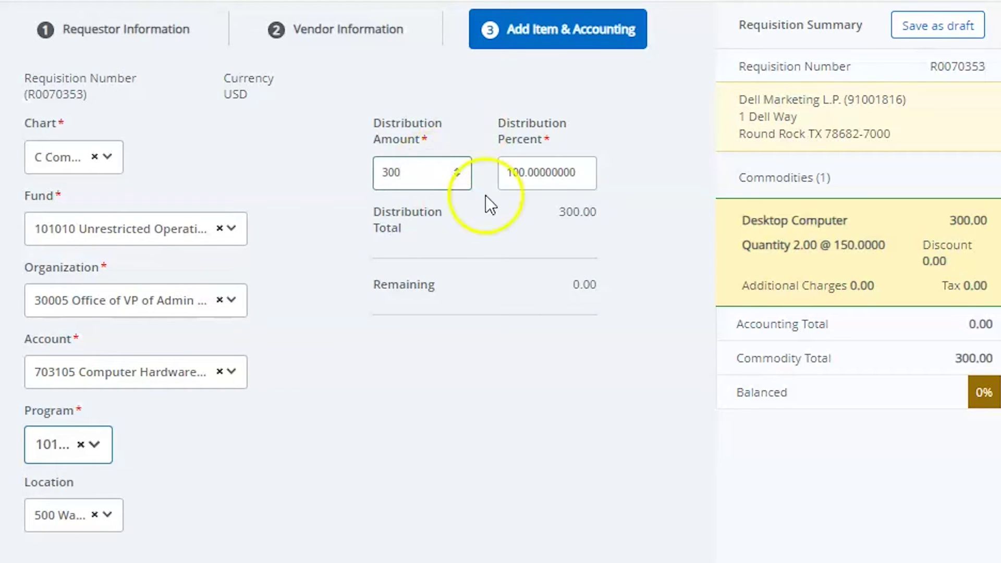
click(532, 176)
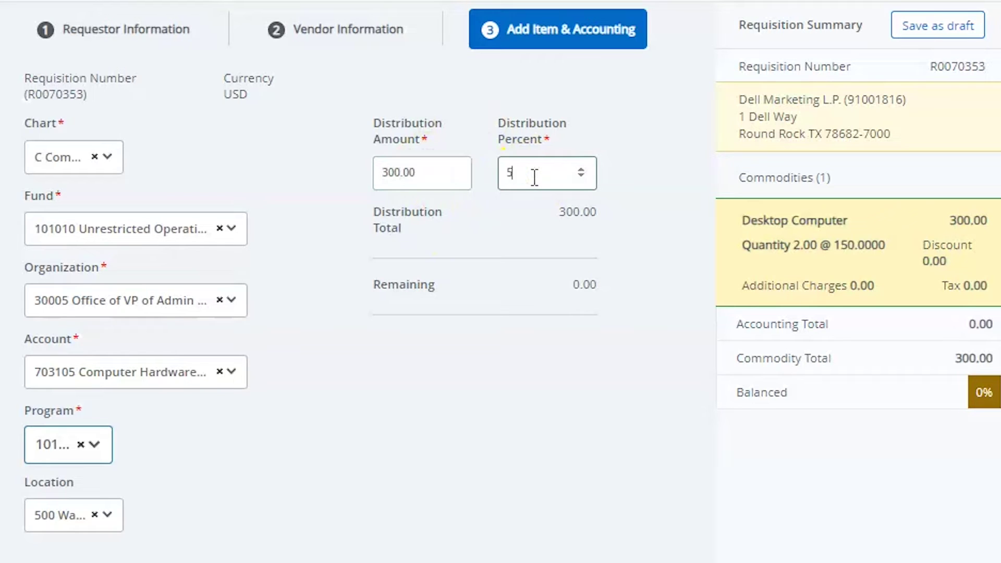
click(632, 171)
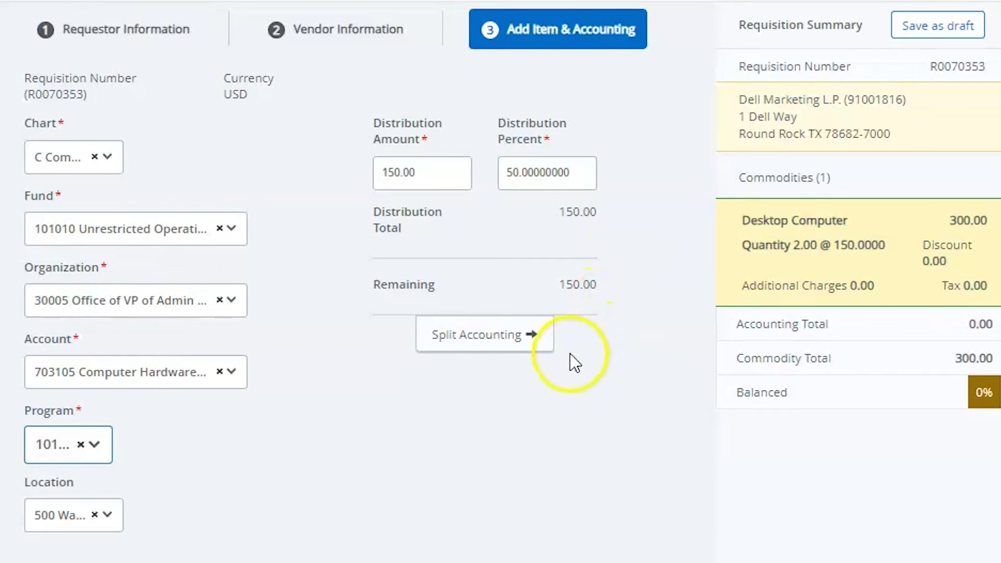
click(506, 342)
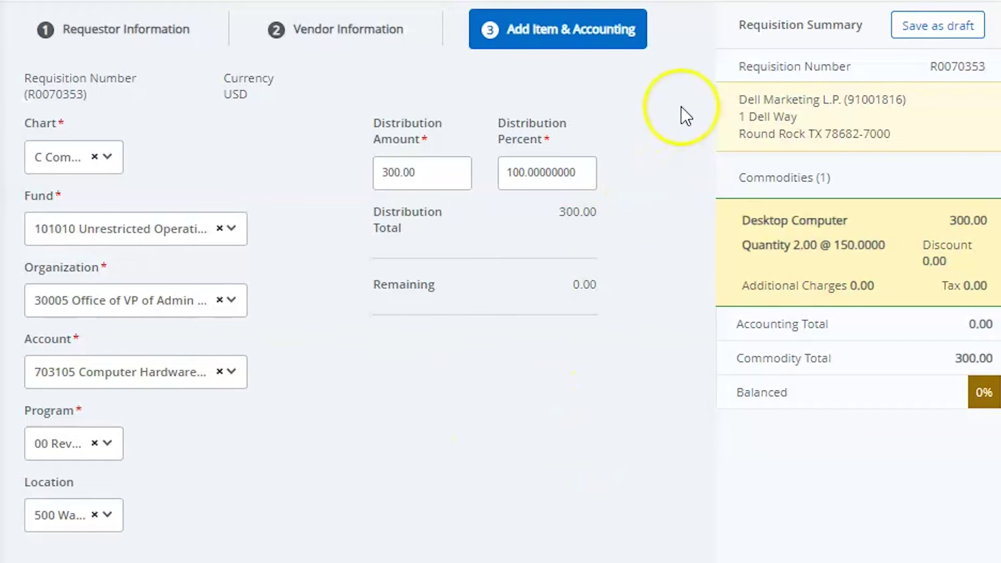
scroll(699, 301, down, 5)
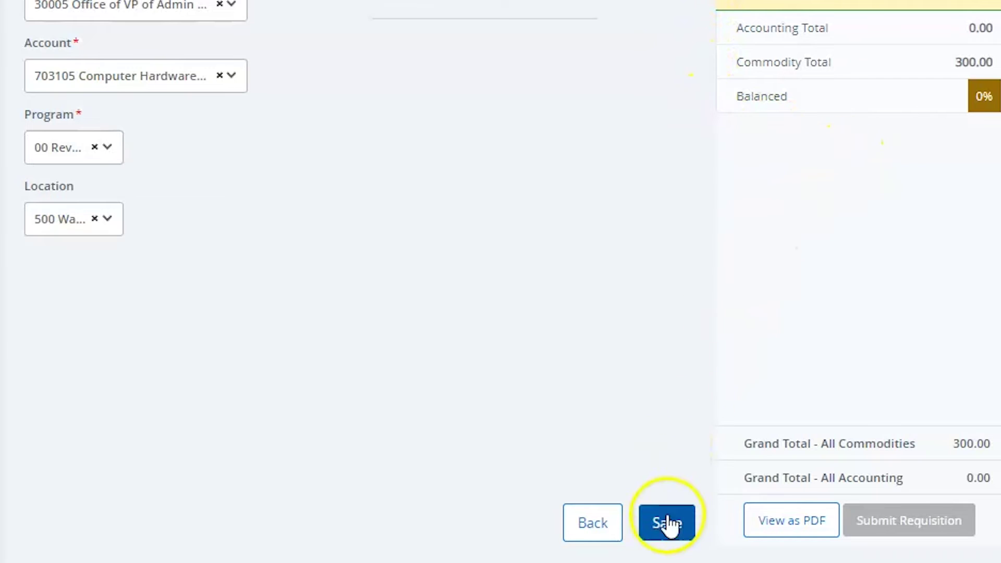
click(667, 523)
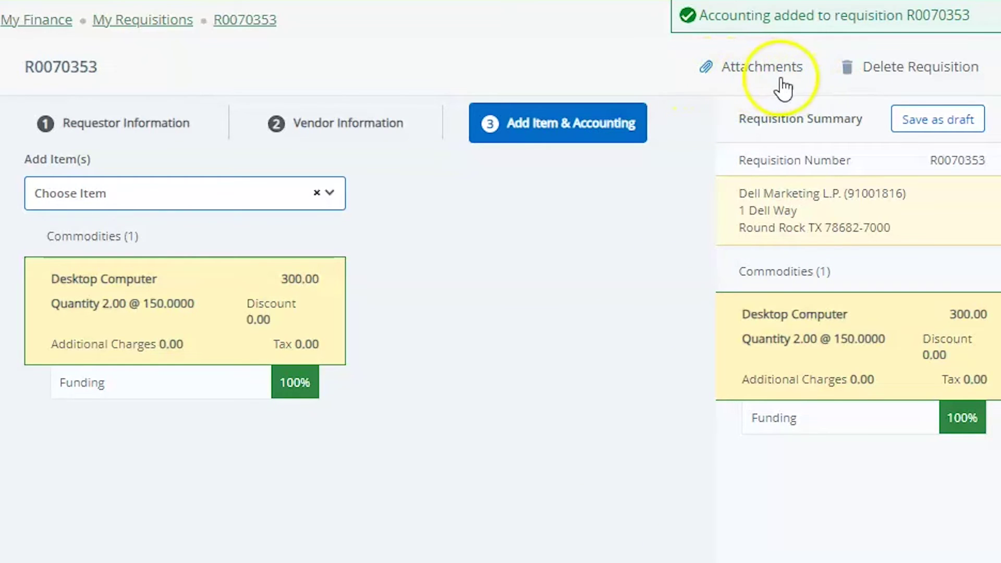
Step: Open requisition R0070353's Attachments and start attaching a new file
click(749, 69)
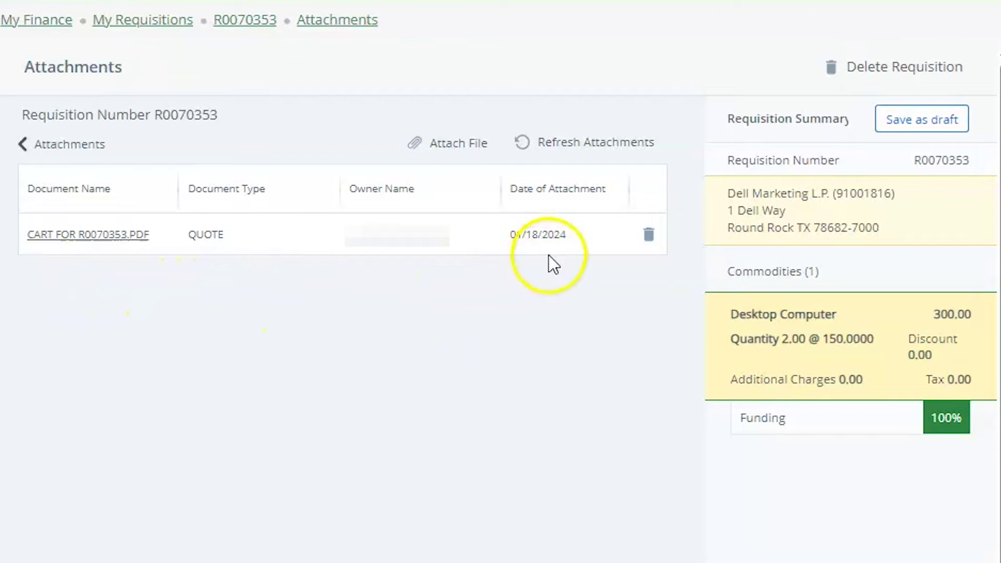
click(455, 144)
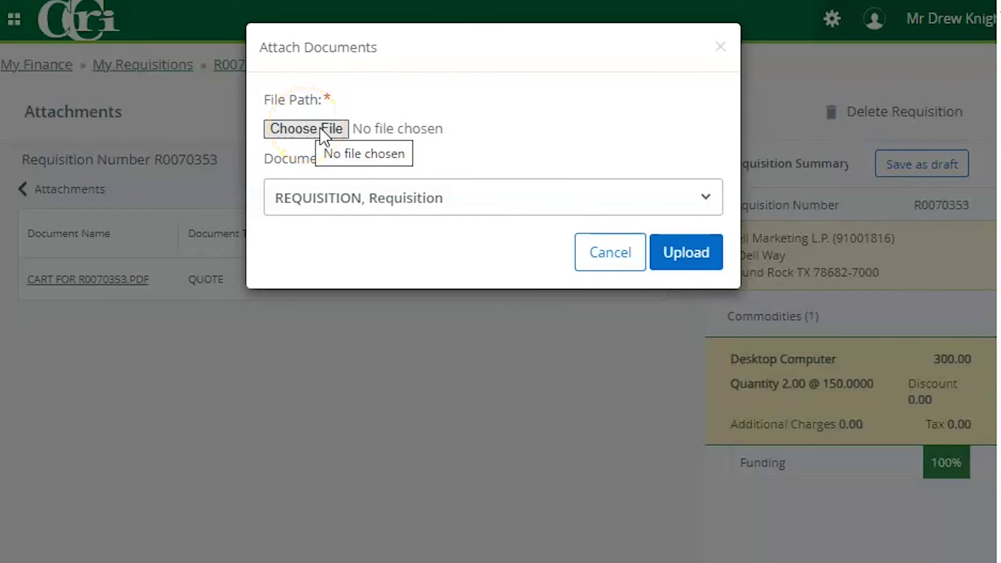
Step: Upload DellComputerQuote.pdf as document type QUOTE, then return to the requisition
click(326, 131)
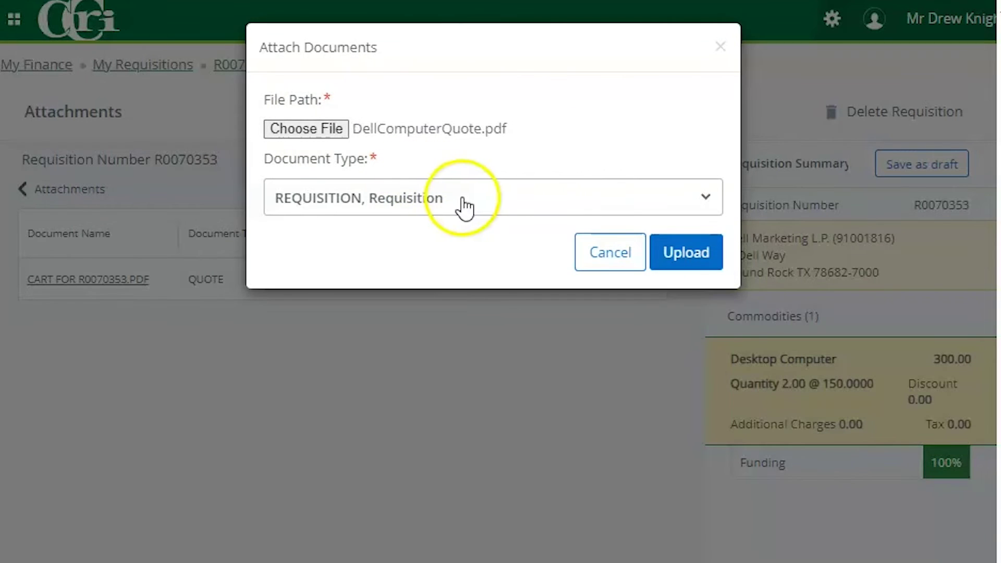
click(466, 199)
scroll(480, 305, down, 6)
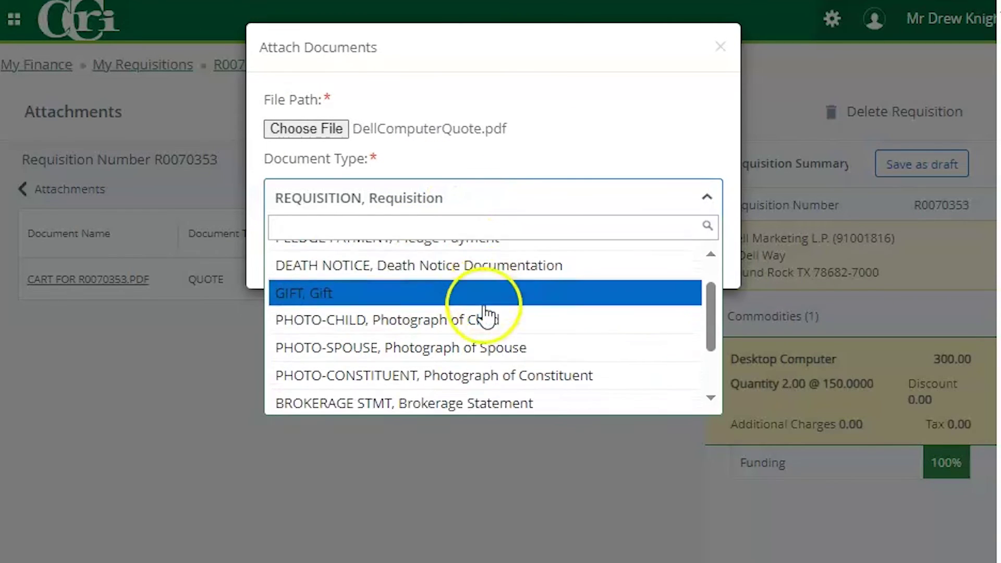
scroll(485, 319, up, 6)
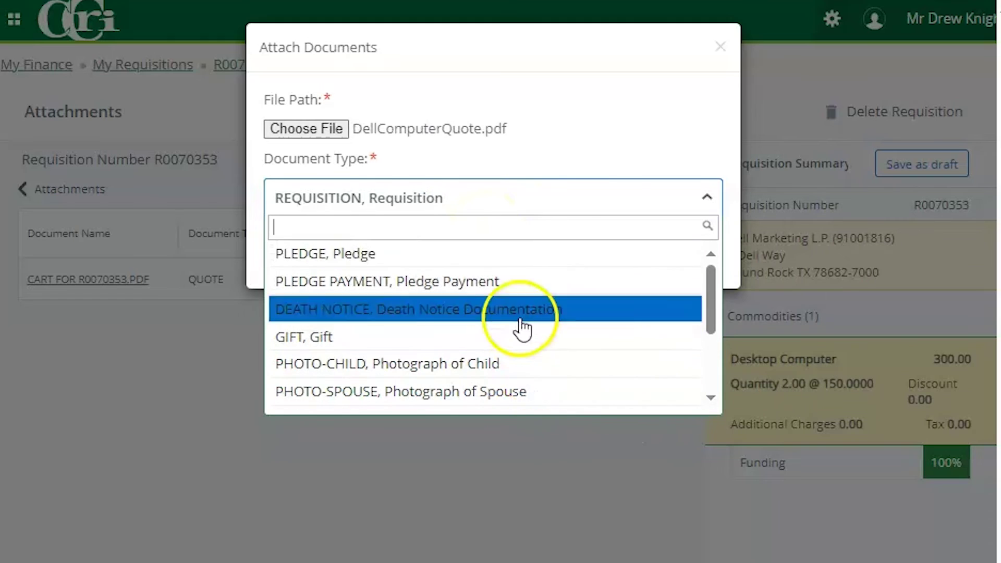
scroll(435, 308, down, 1)
scroll(436, 309, up, 1)
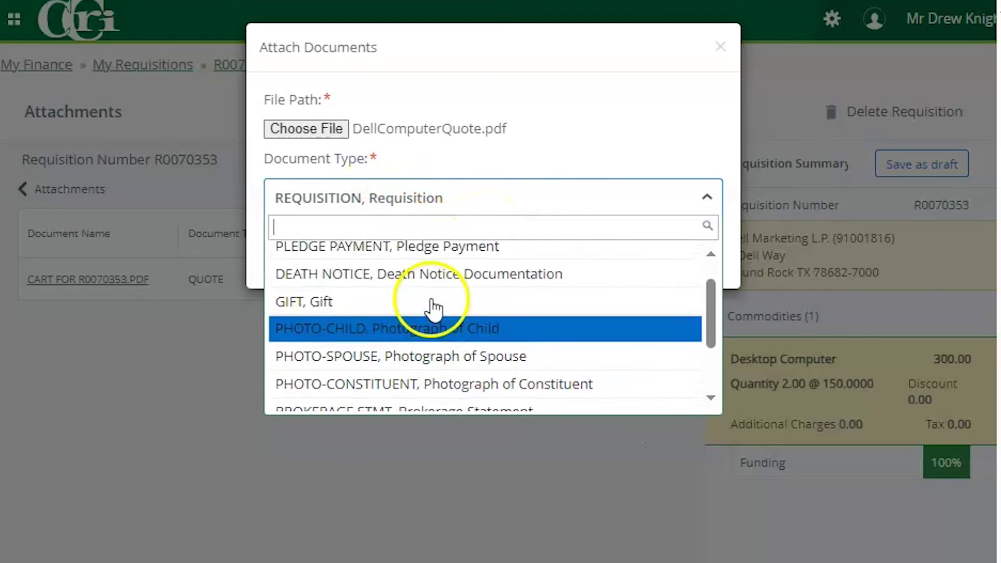
text(quot)
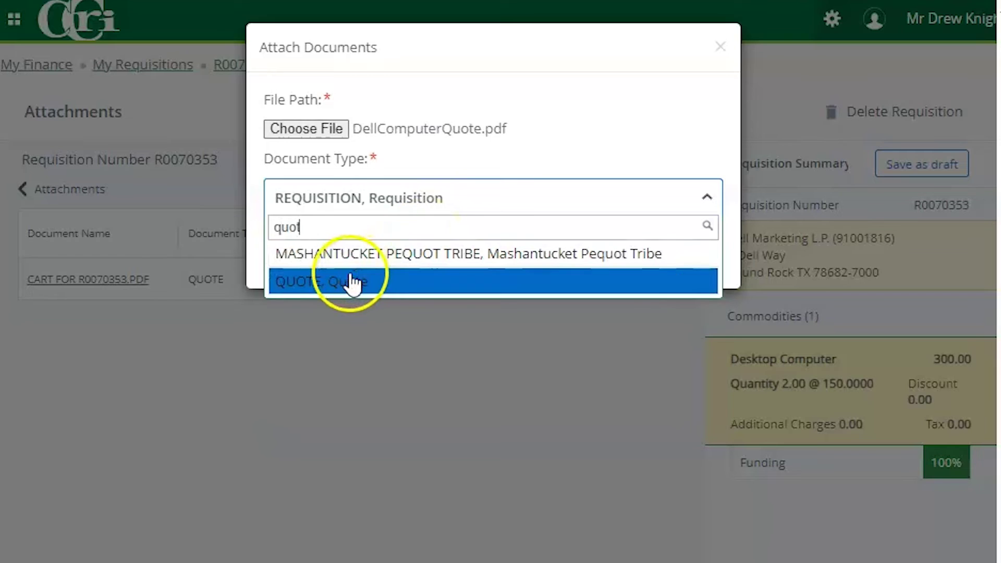
click(350, 282)
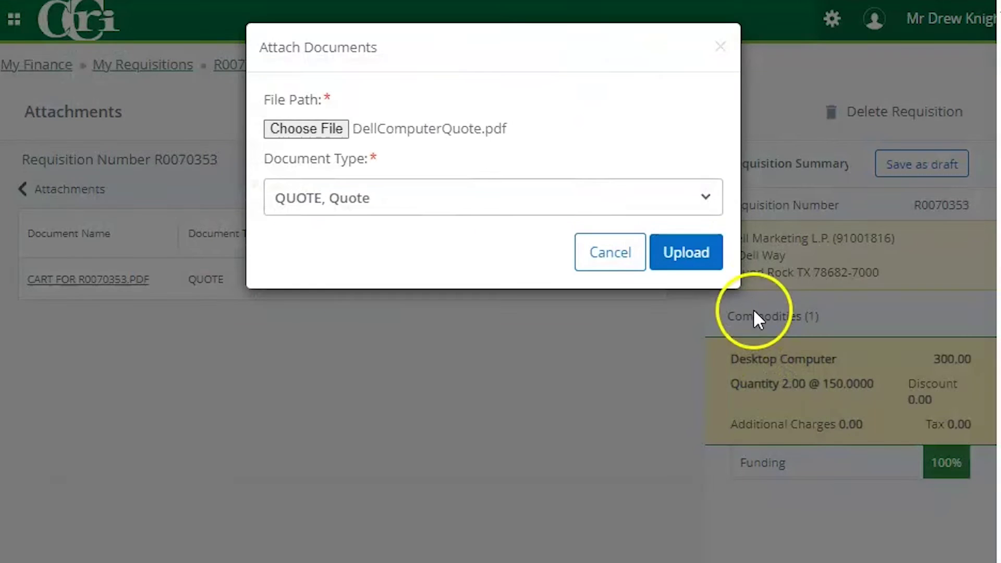
click(686, 255)
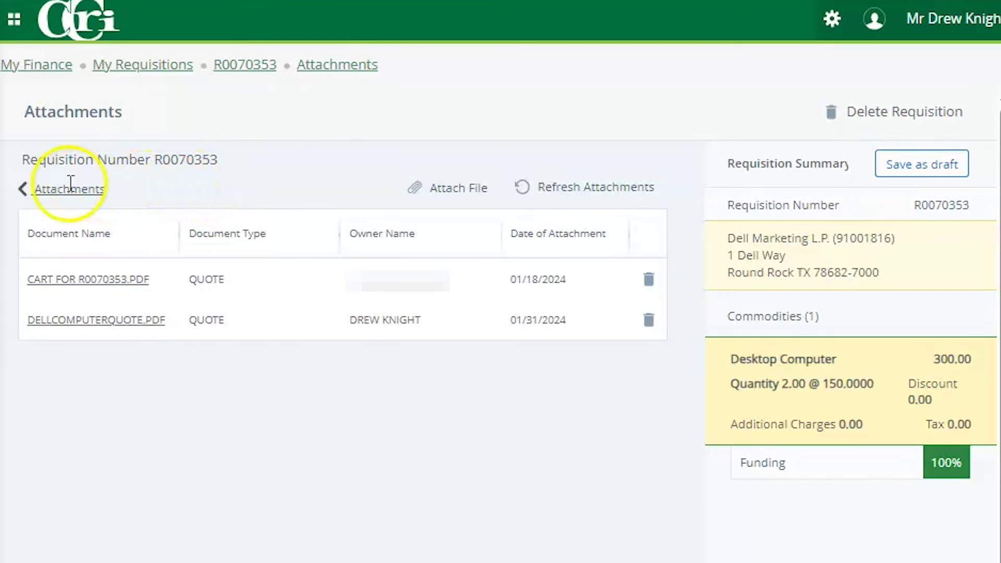
click(29, 193)
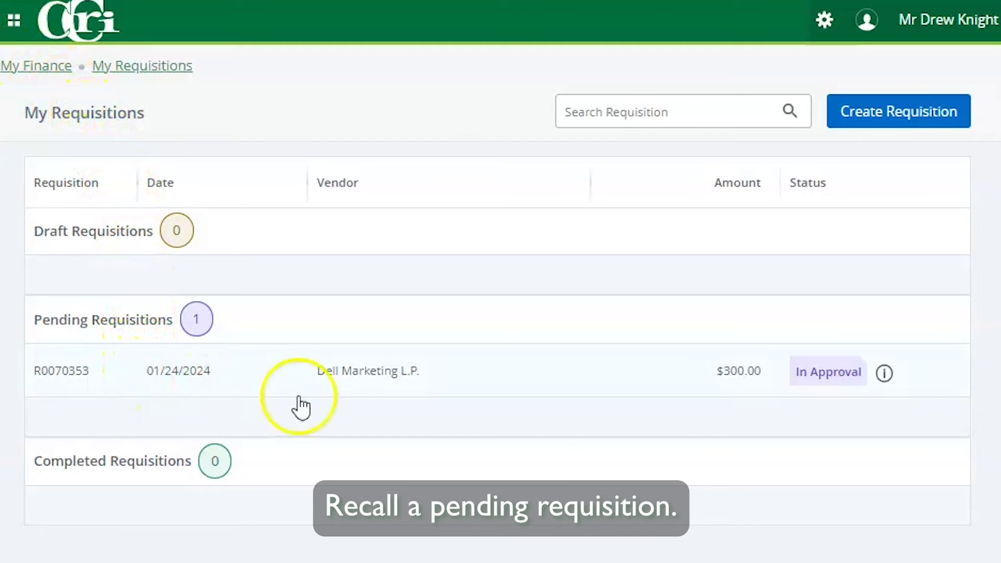
Step: Recall requisition R0070353, preview it as a PDF, and resubmit it for approval
click(500, 388)
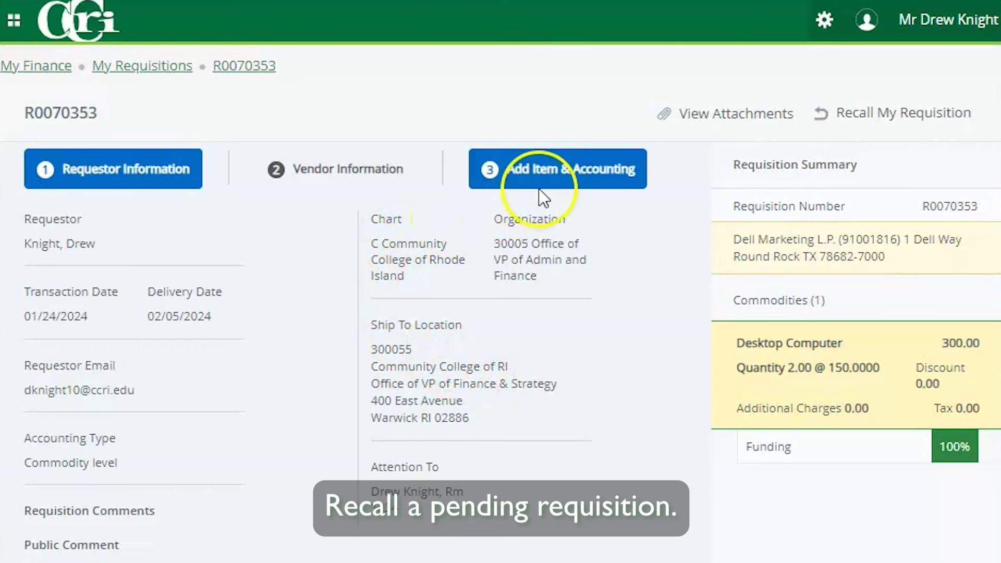
click(870, 125)
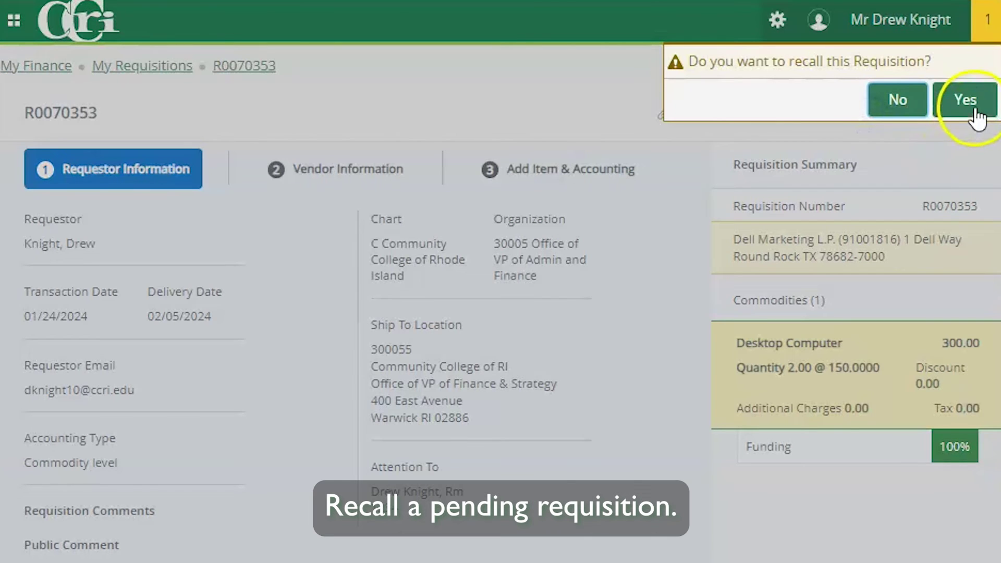
click(966, 100)
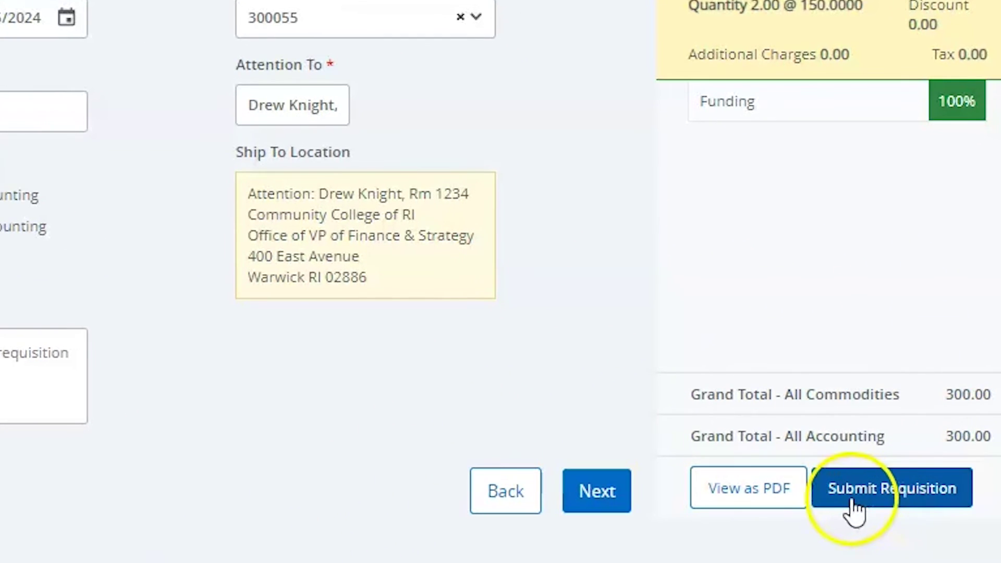
click(740, 500)
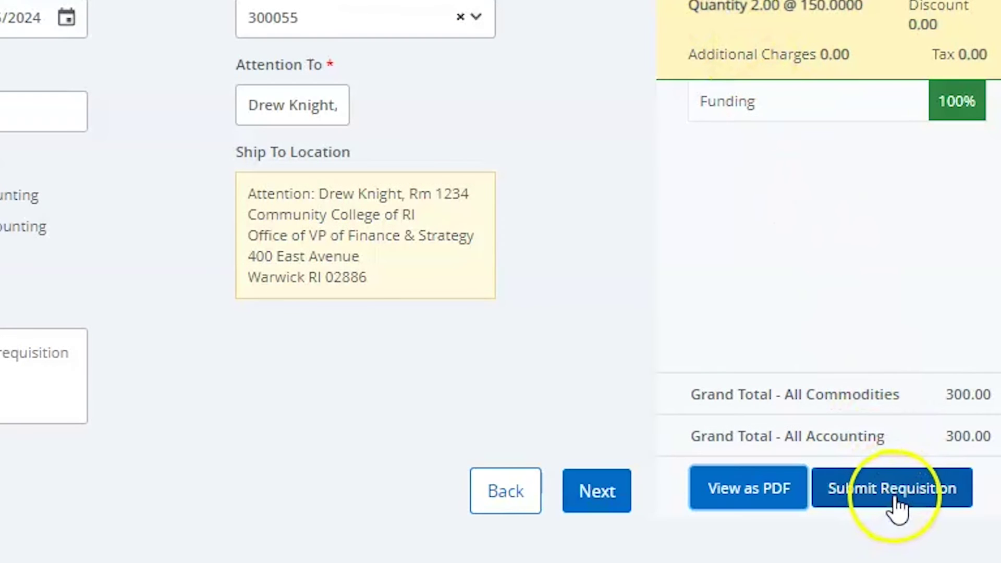
click(896, 505)
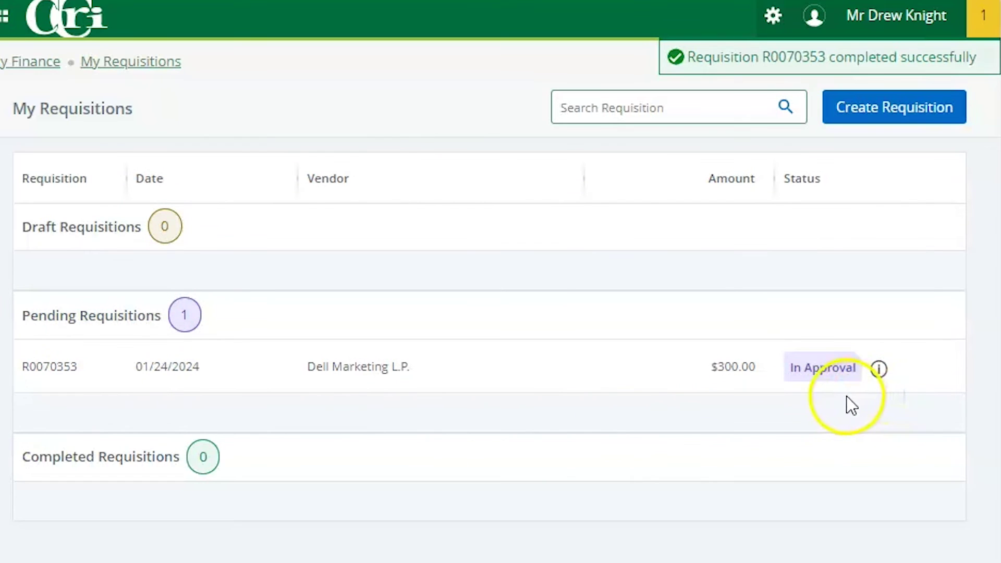
Step: Check R0070353's approver and queue info, then recall the requisition to Draft
click(880, 371)
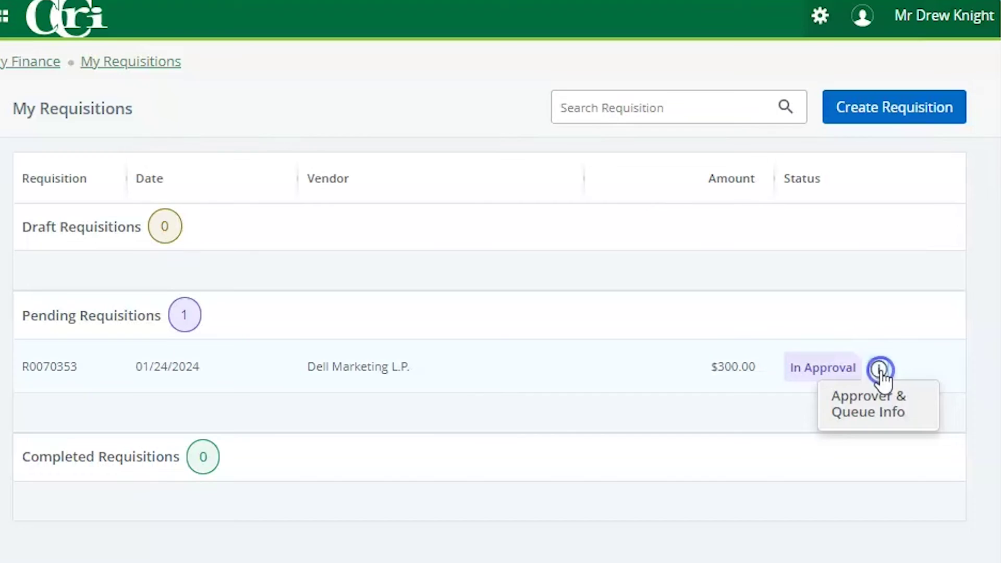
click(880, 412)
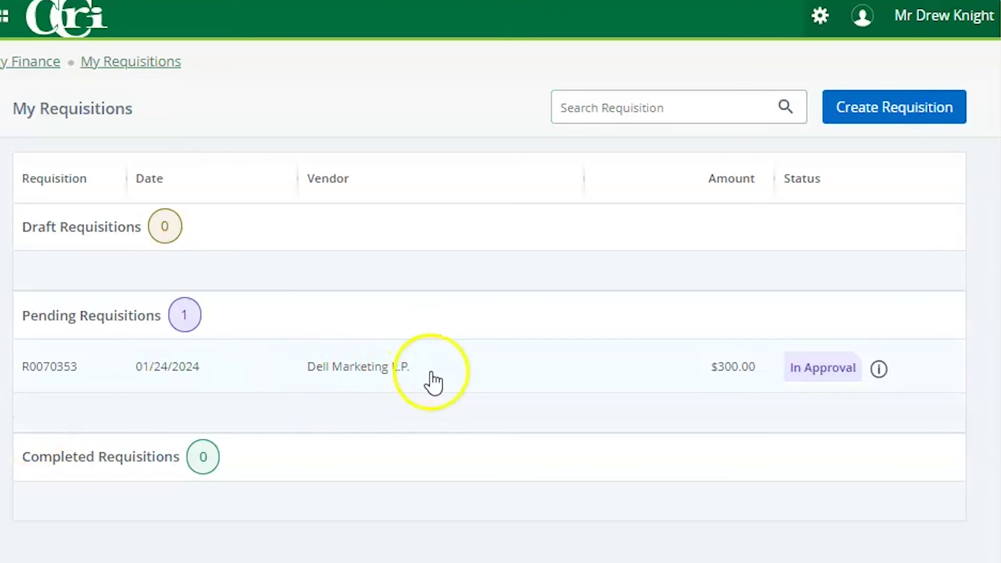
click(537, 366)
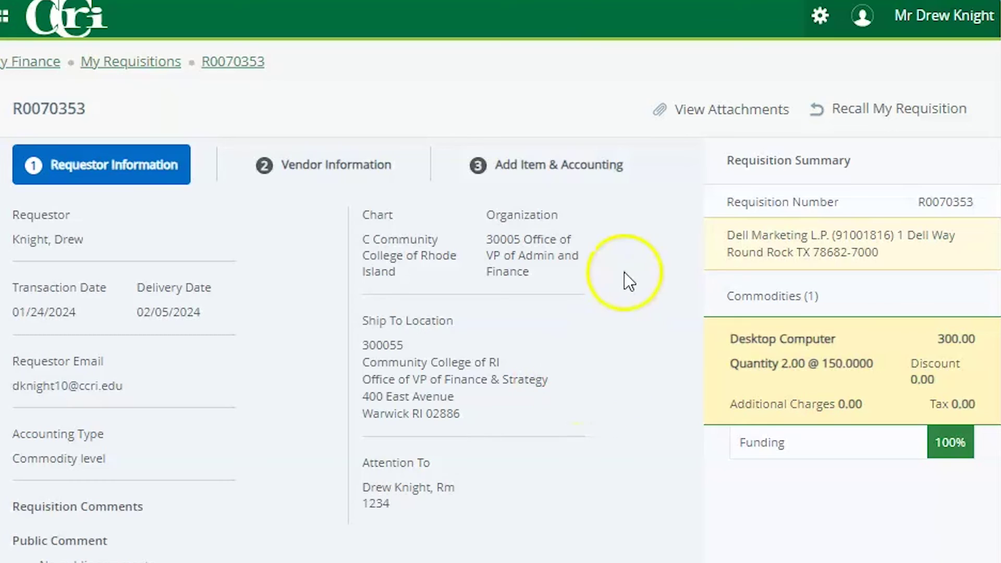
click(882, 112)
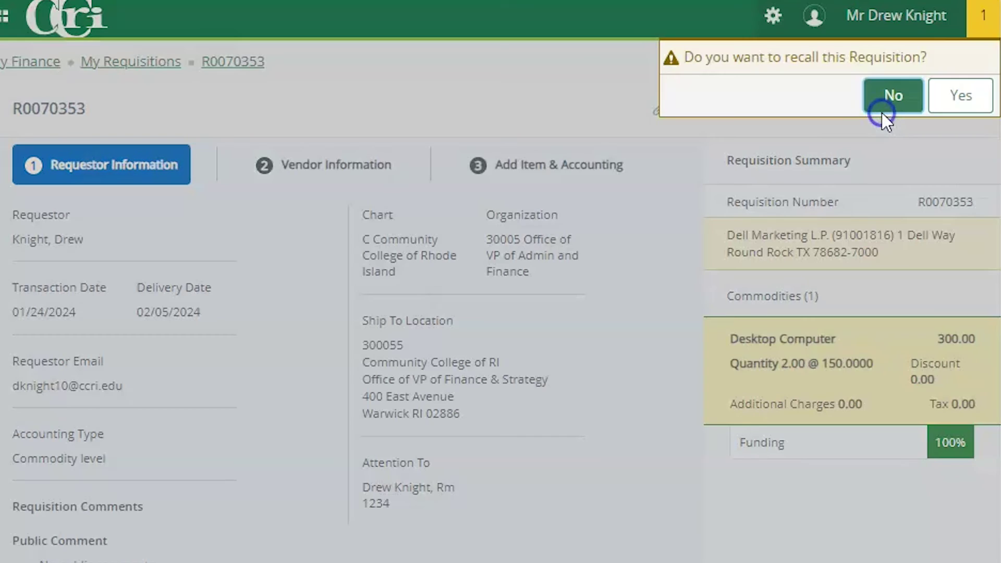
click(968, 105)
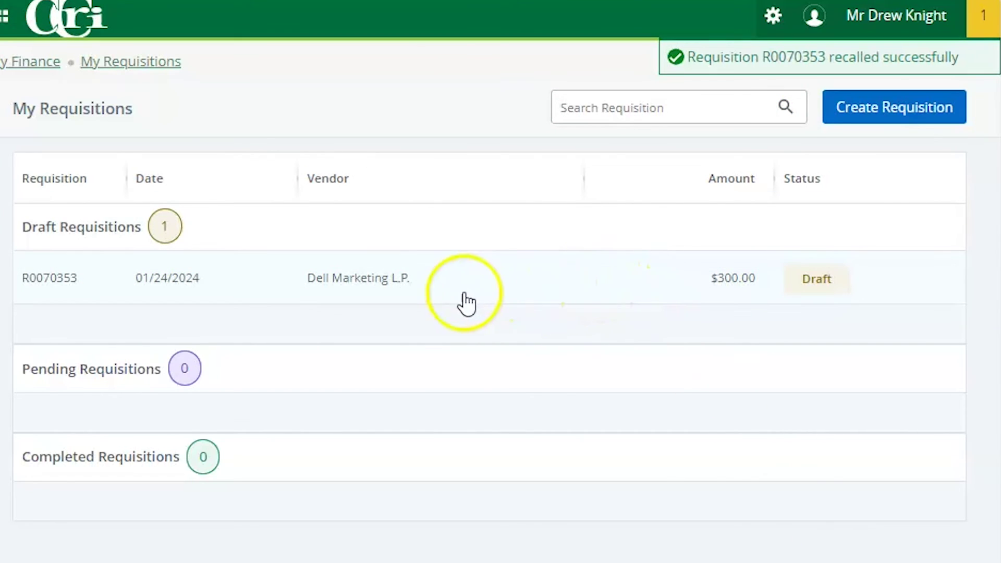
Step: Review draft R0070353's Vendor Information and Add Item & Accounting steps, then go to Approve Documents
click(574, 282)
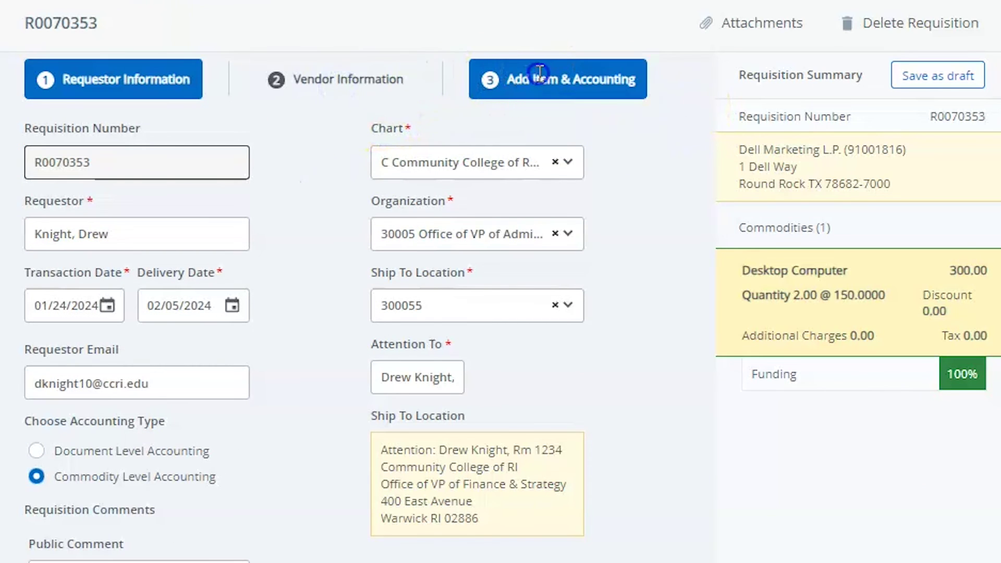
click(639, 561)
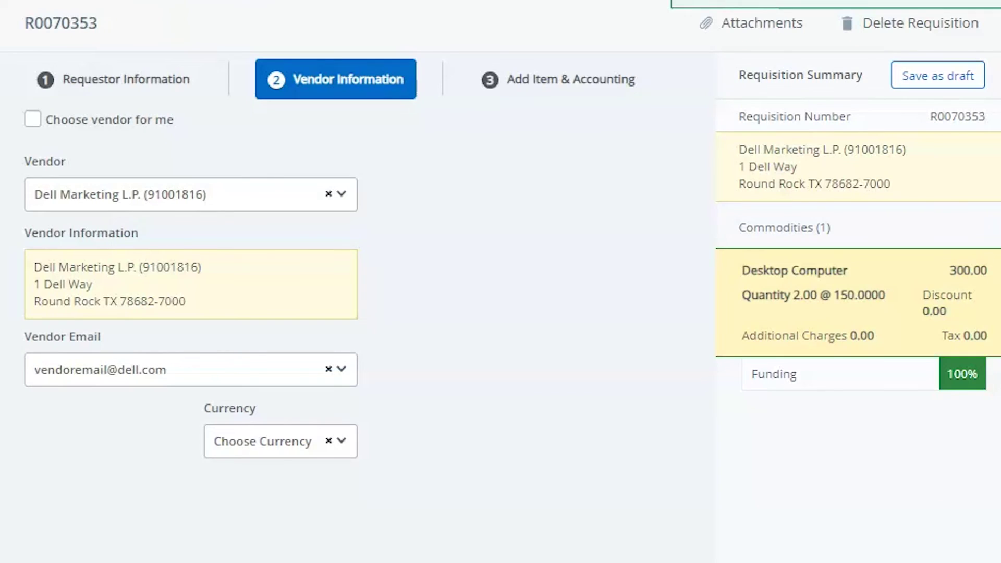
click(639, 561)
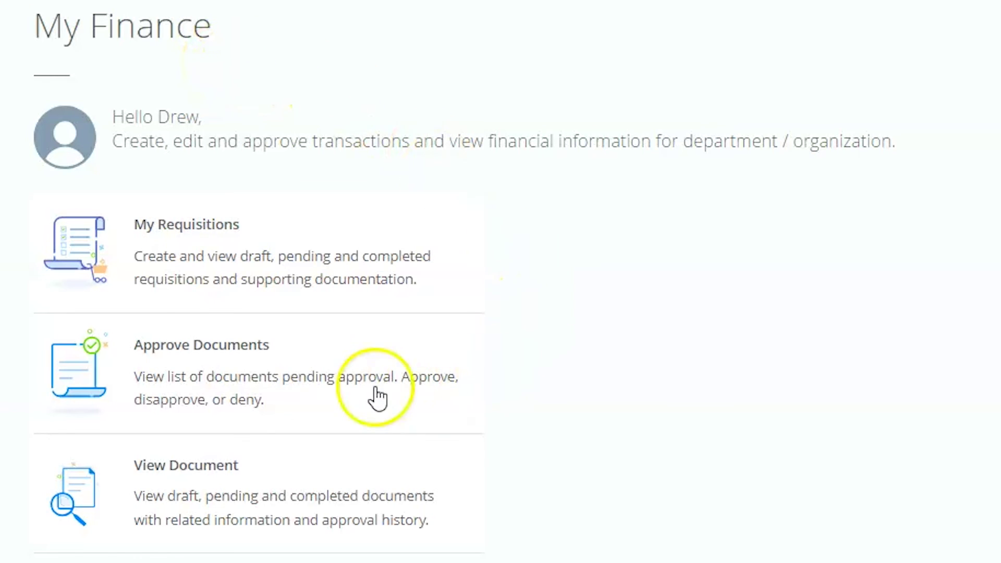
click(292, 402)
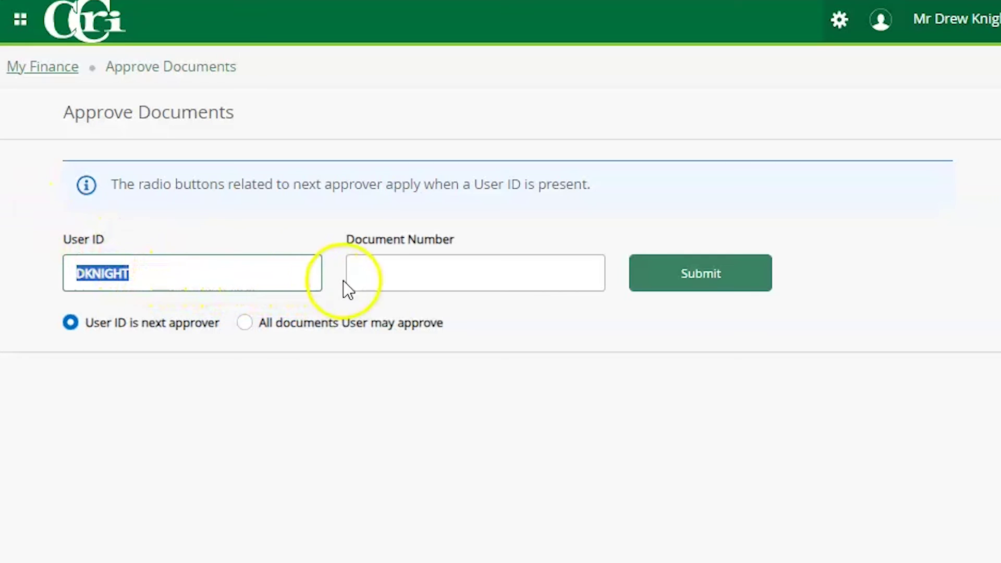
Step: Search the approval queue for document number R0070353
click(364, 273)
text(R007)
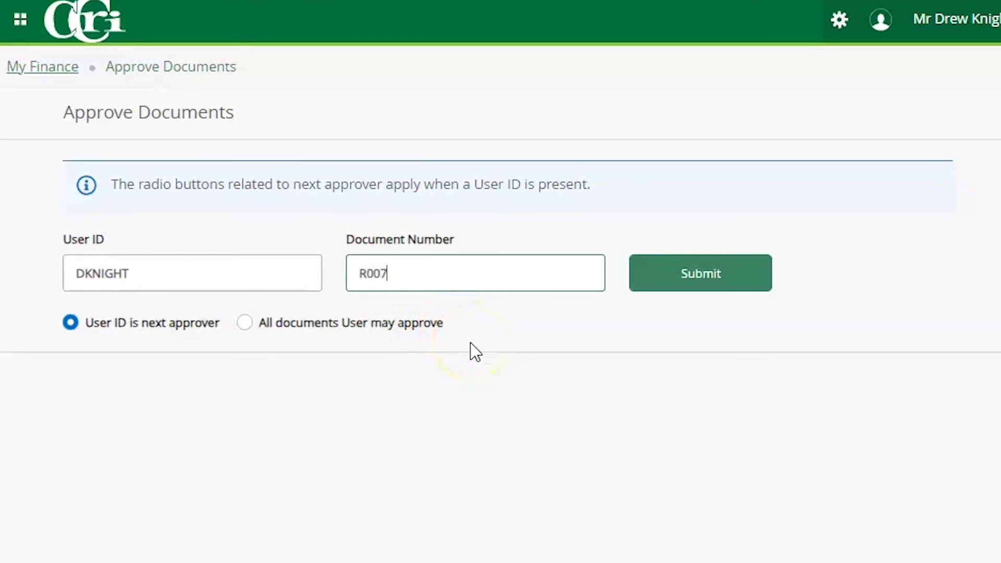
text(0353)
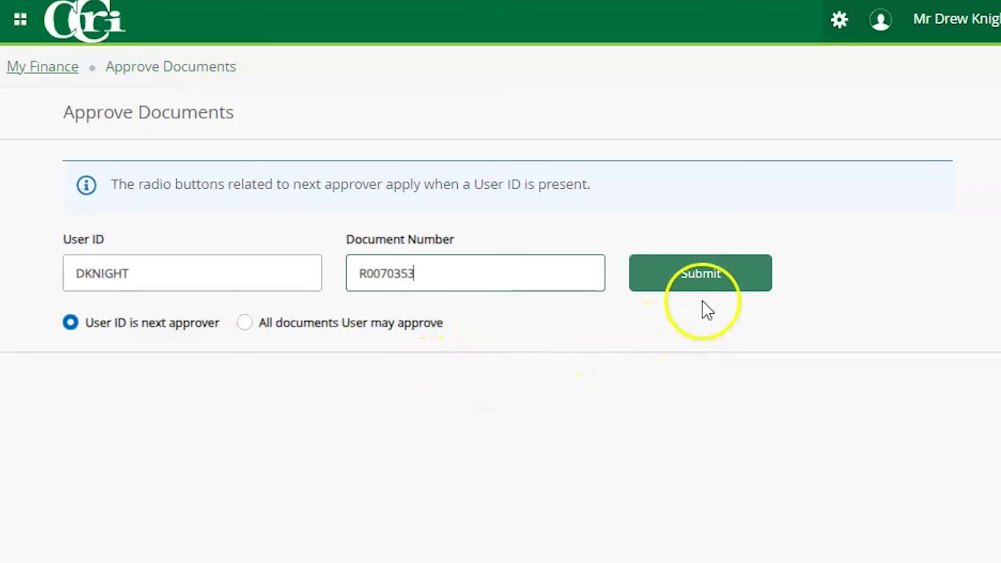
click(695, 273)
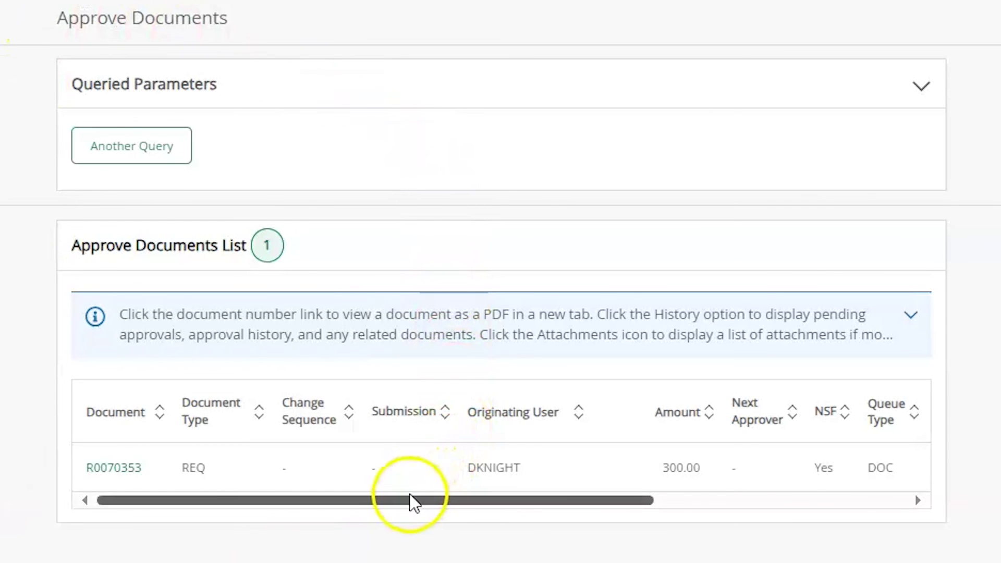
drag(398, 506, 573, 514)
drag(617, 511, 674, 509)
Step: Disapprove R0070353 with the comment 'Approval has been denied.' and dismiss the notifications
click(699, 472)
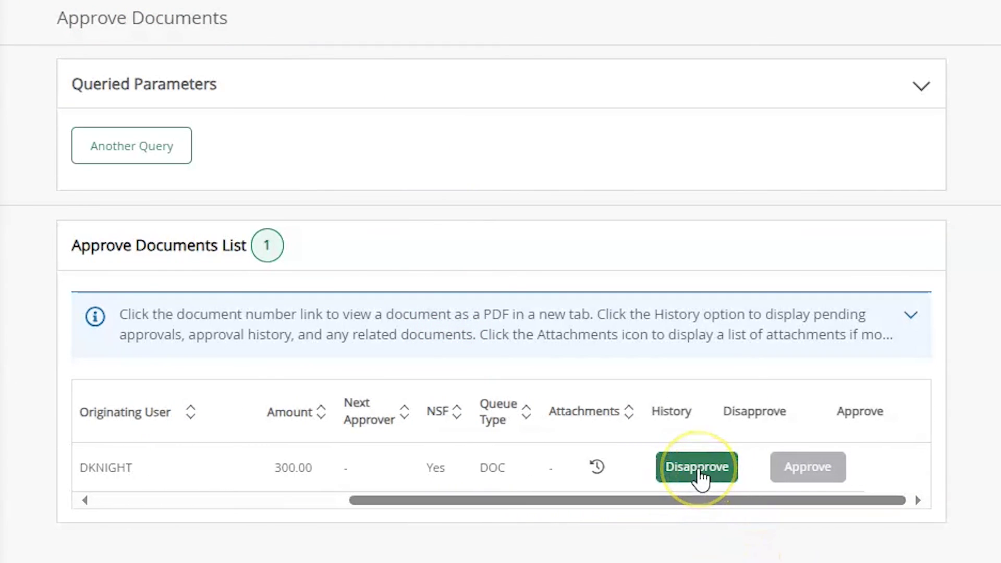
click(801, 472)
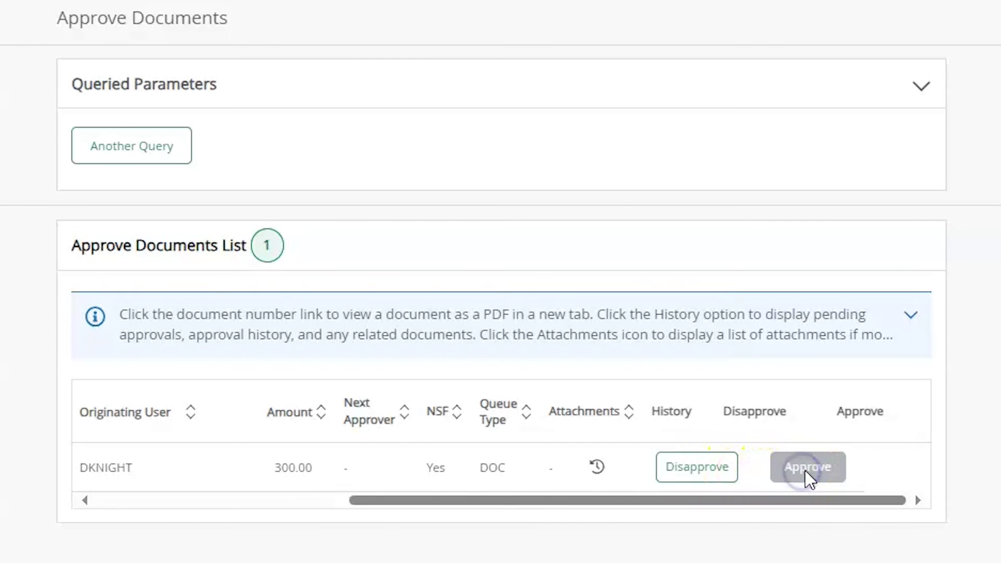
click(819, 470)
click(697, 479)
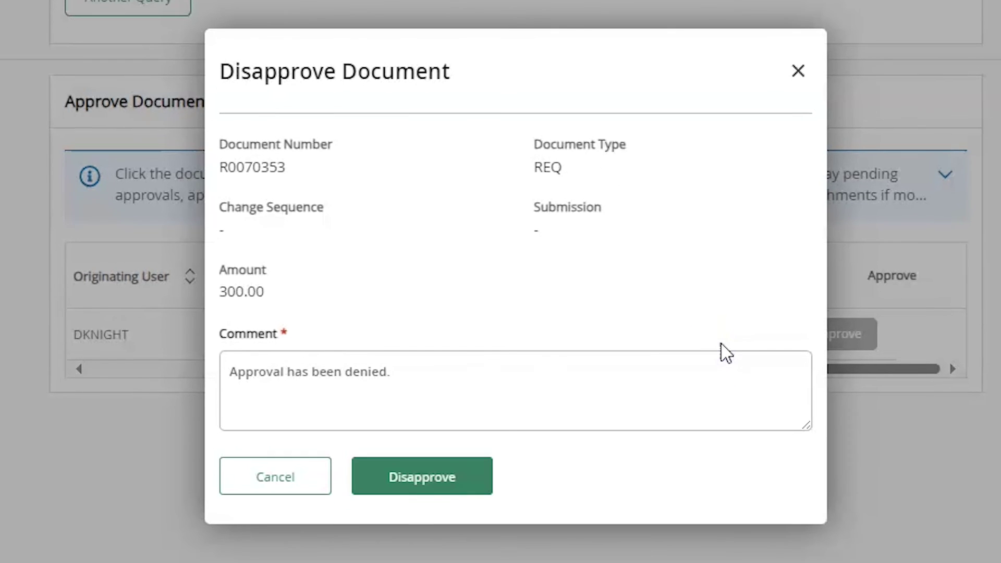
click(653, 367)
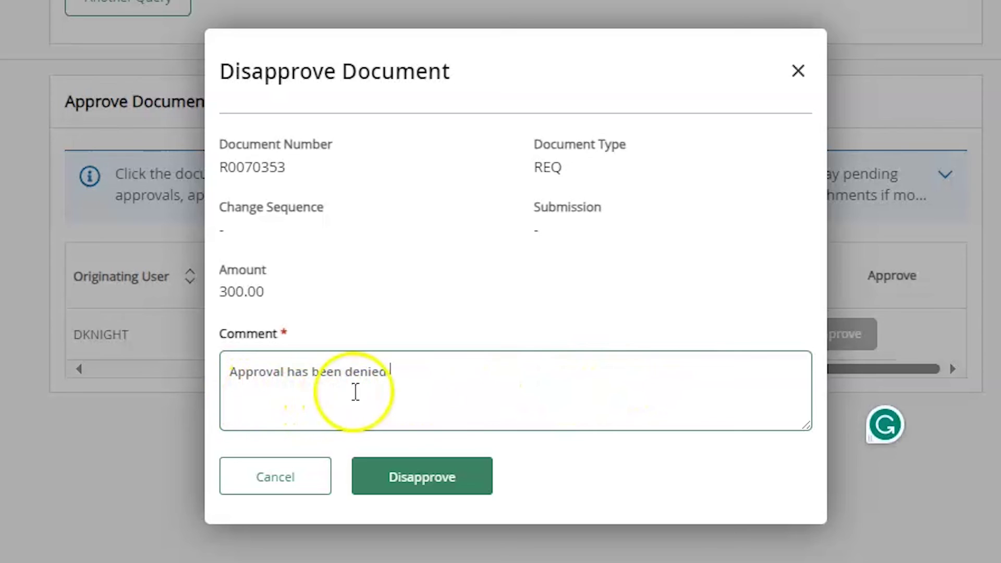
click(419, 488)
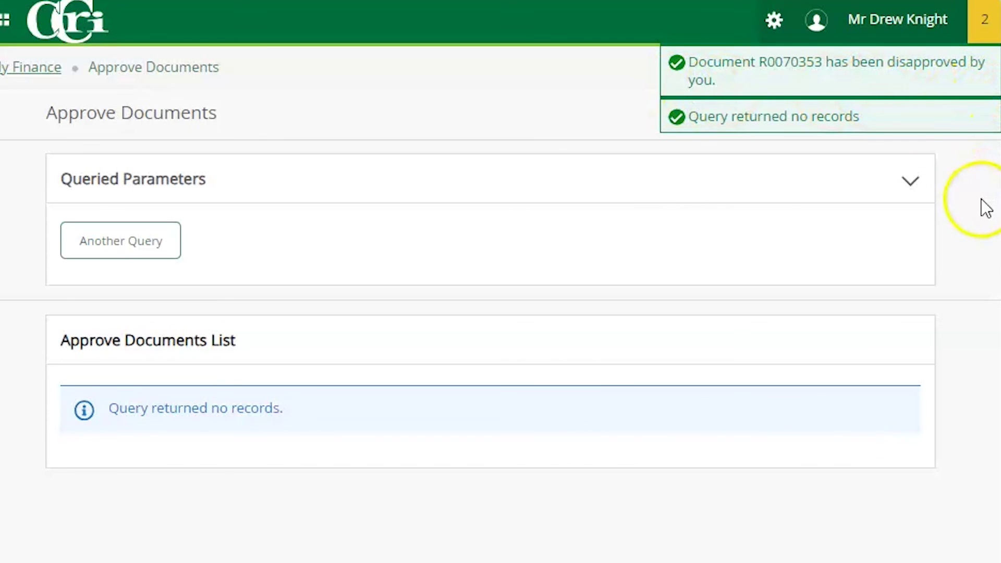
click(983, 19)
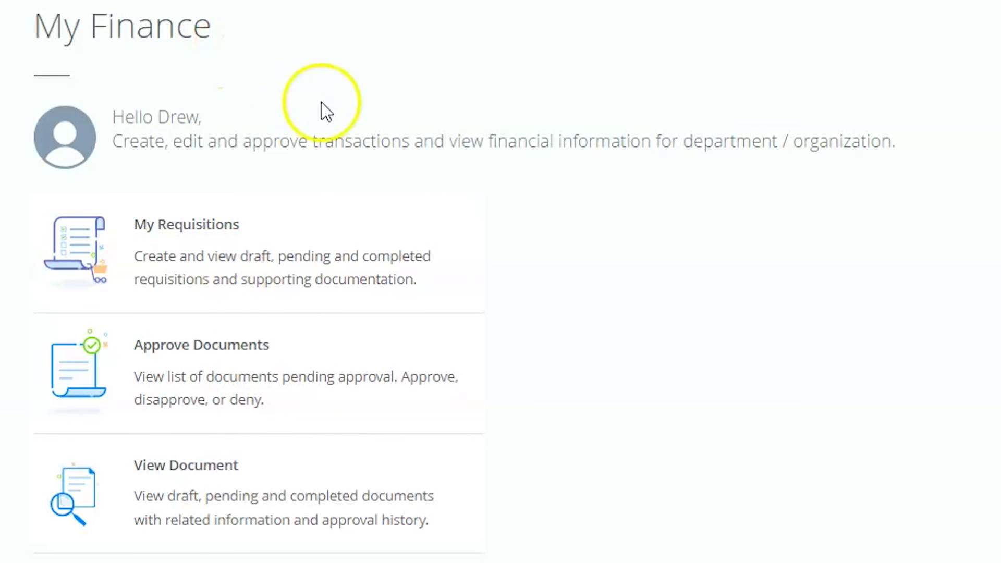
Step: On the View Document page, enter R0070353 as the document number
click(211, 500)
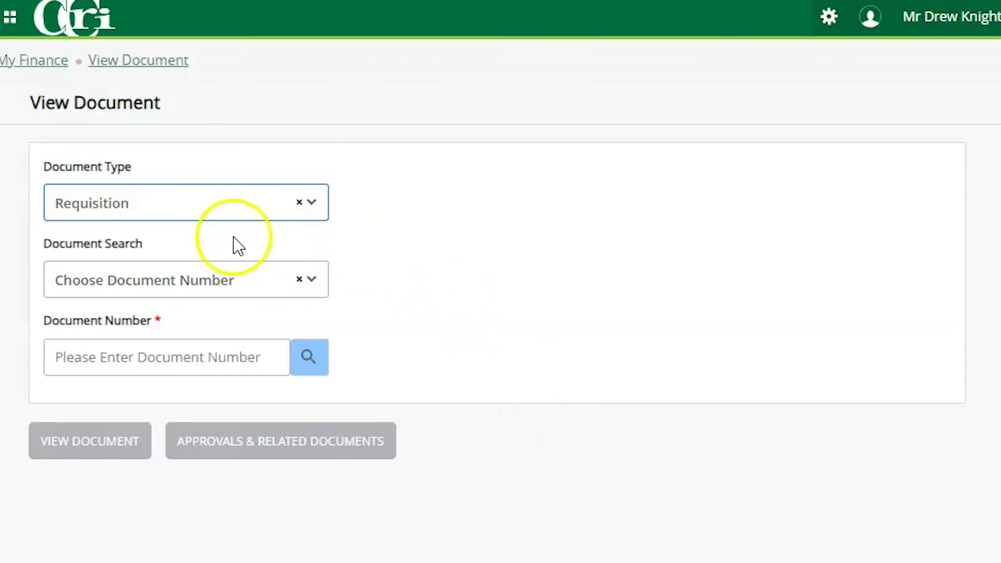
click(213, 282)
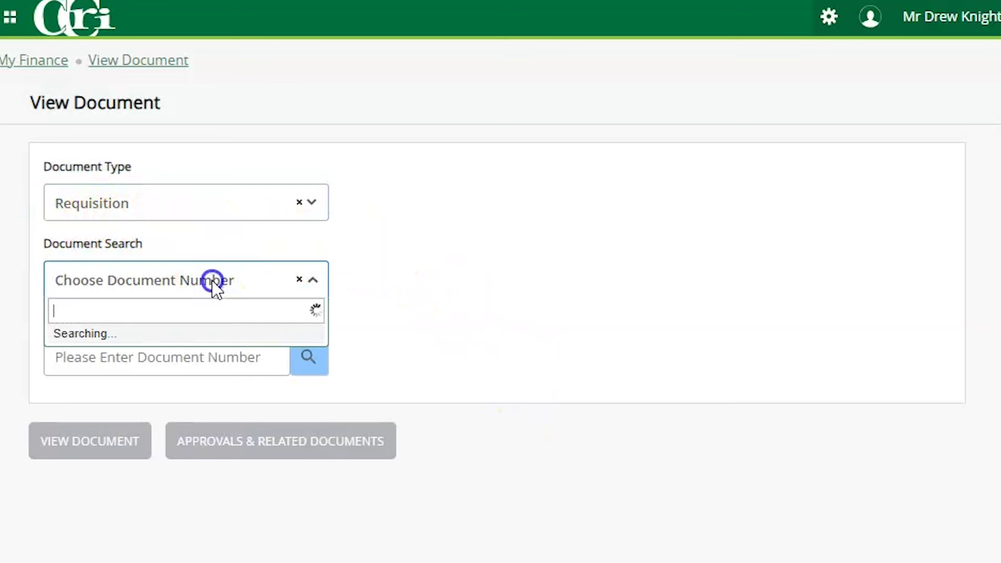
click(214, 283)
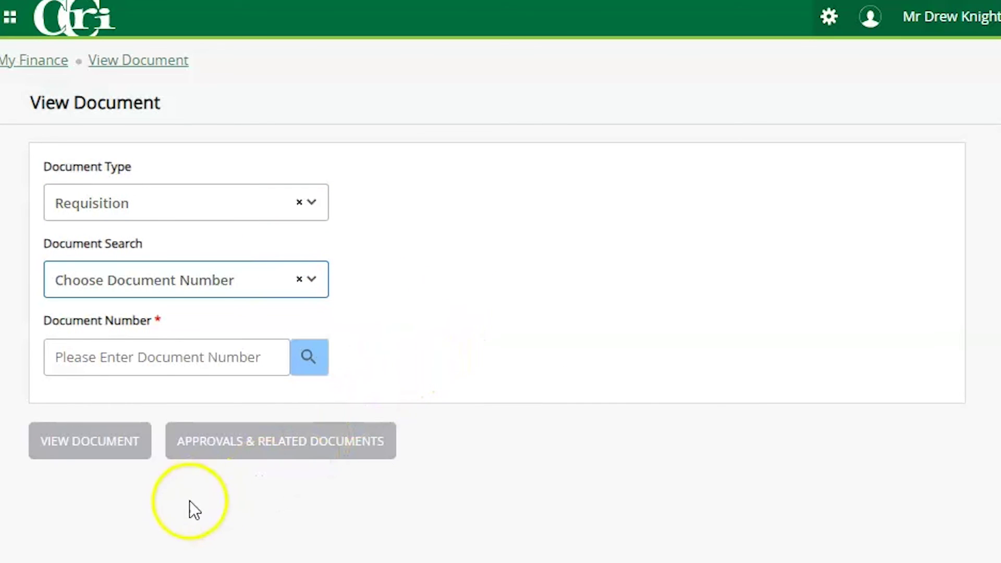
click(104, 357)
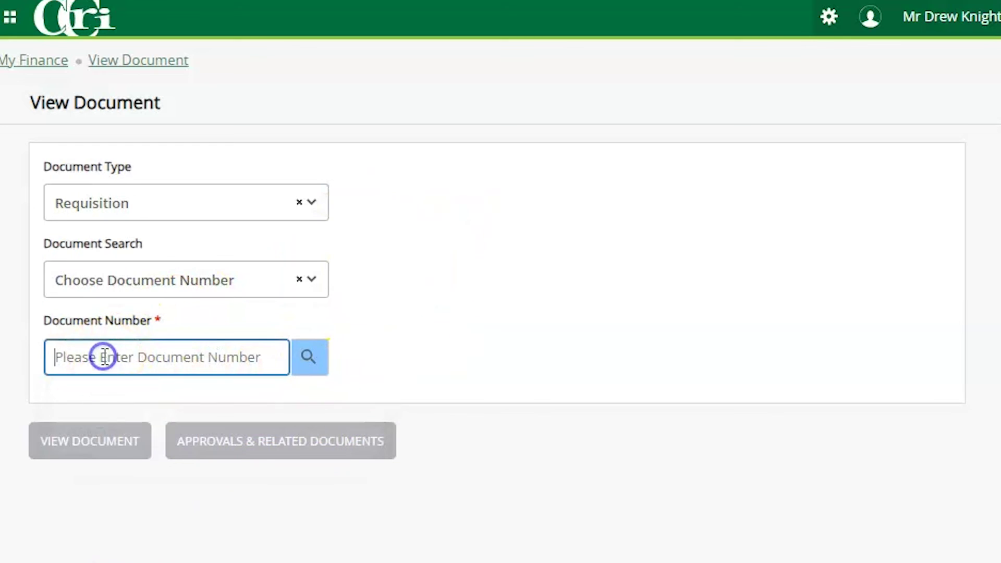
text(R0070353)
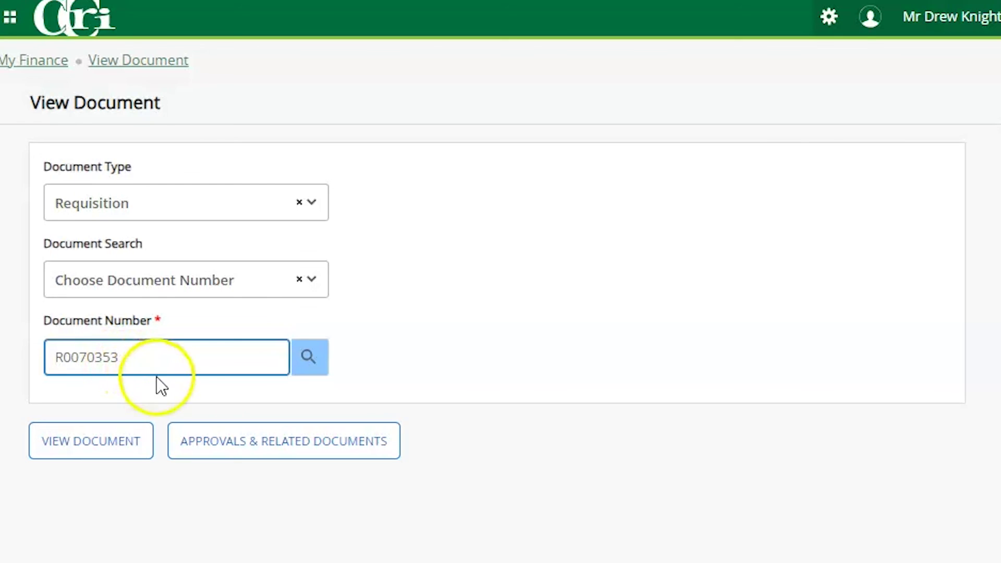
Step: Show Approvals & Related Documents and locate the DENY entry in Approval History
click(286, 457)
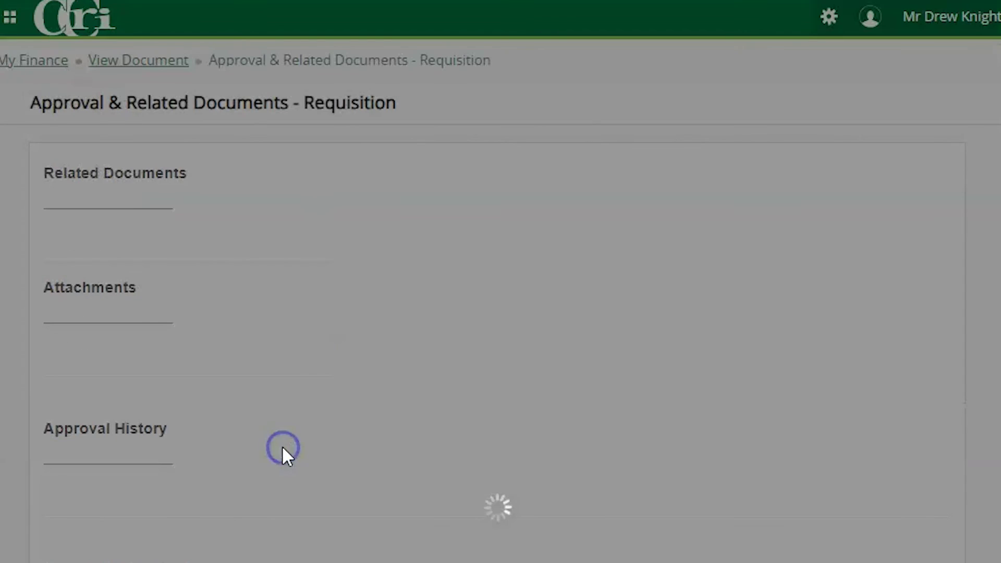
scroll(815, 61, down, 2)
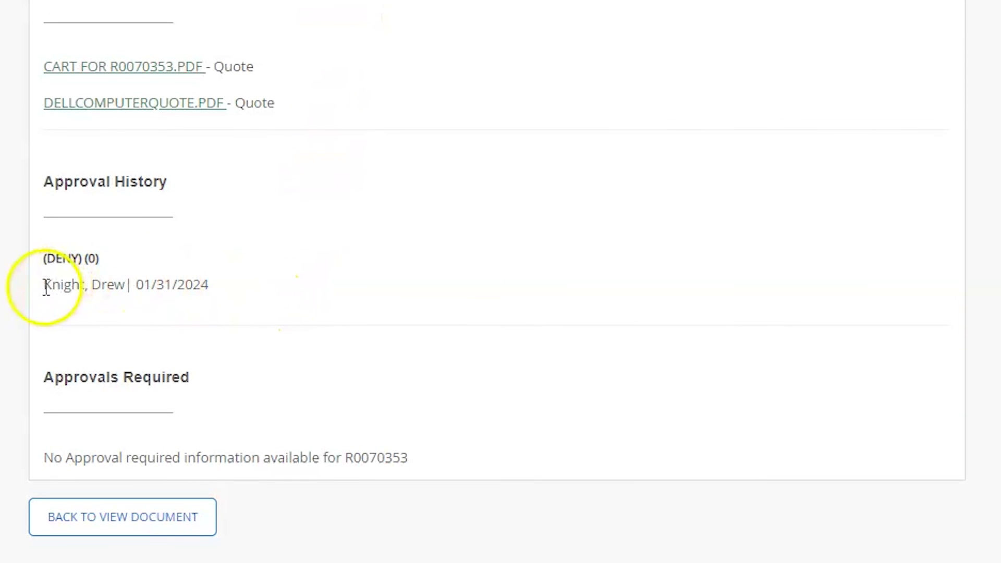
drag(44, 285, 149, 301)
click(292, 292)
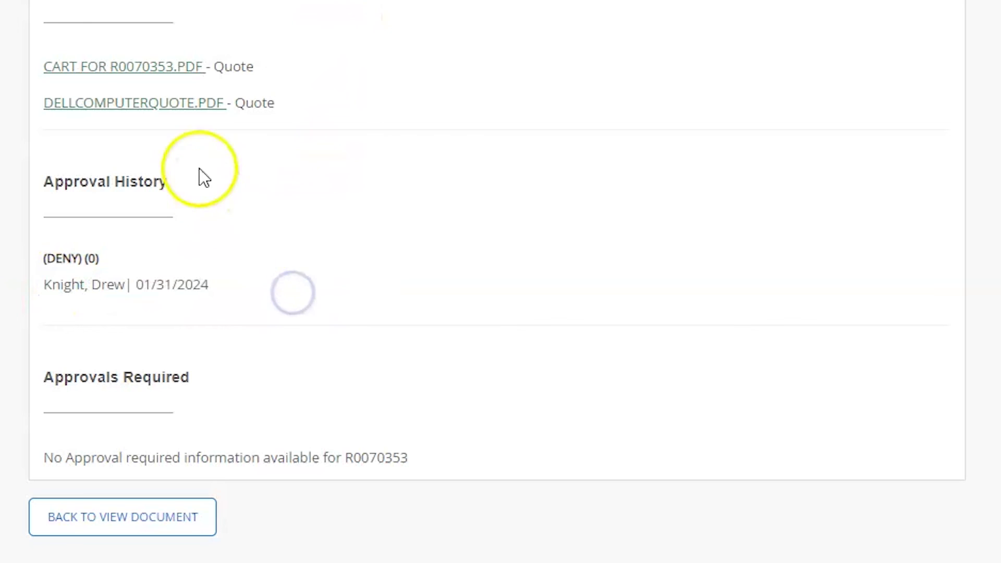